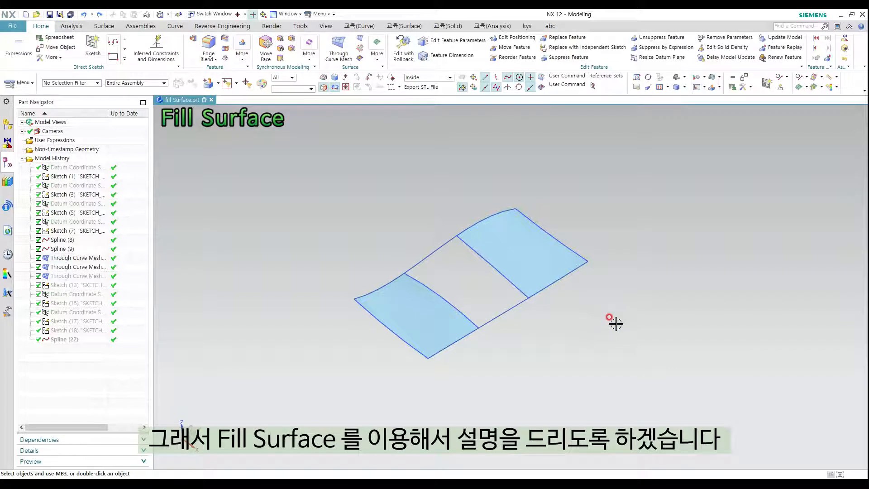
# Start a Fill Surface and select the four curves bounding the gap between the two mesh surfaces as its boundary
pyautogui.keyDown('ctrl'); pyautogui.keyDown('shift'); pyautogui.middleClick(625, 227); pyautogui.keyUp('shift'); pyautogui.keyUp('ctrl')
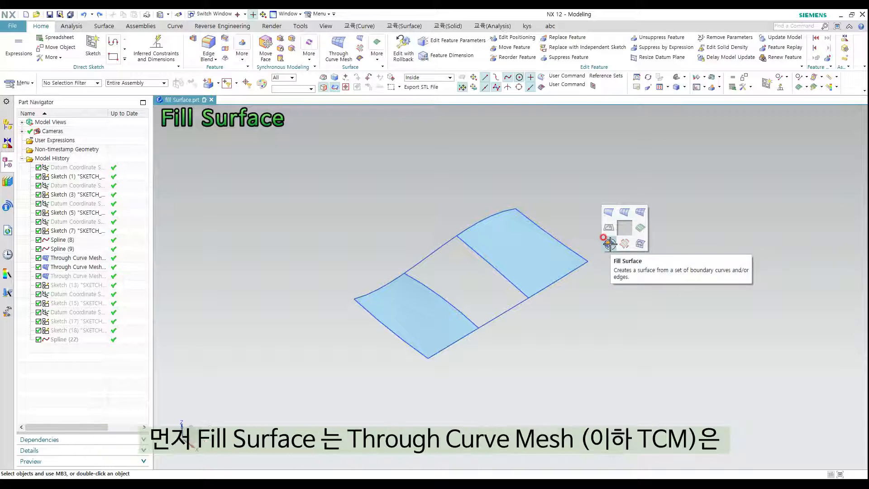
pyautogui.click(609, 243)
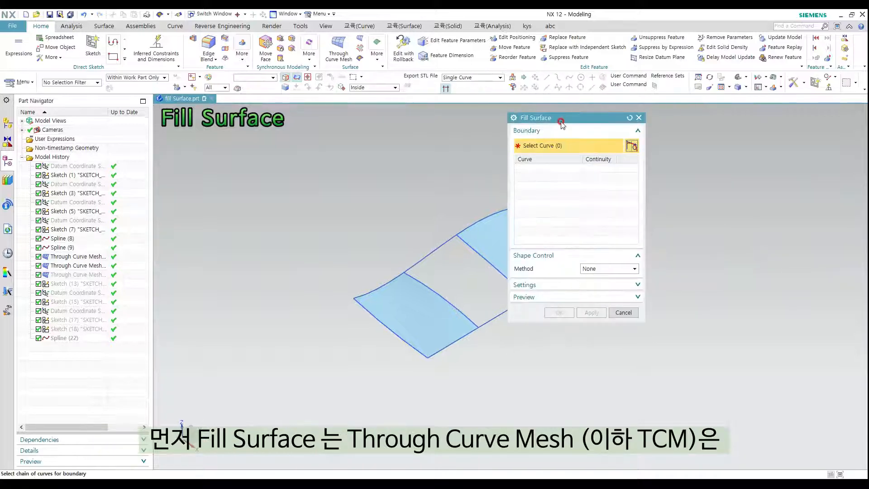
pyautogui.moveTo(559, 121); pyautogui.dragTo(732, 133)
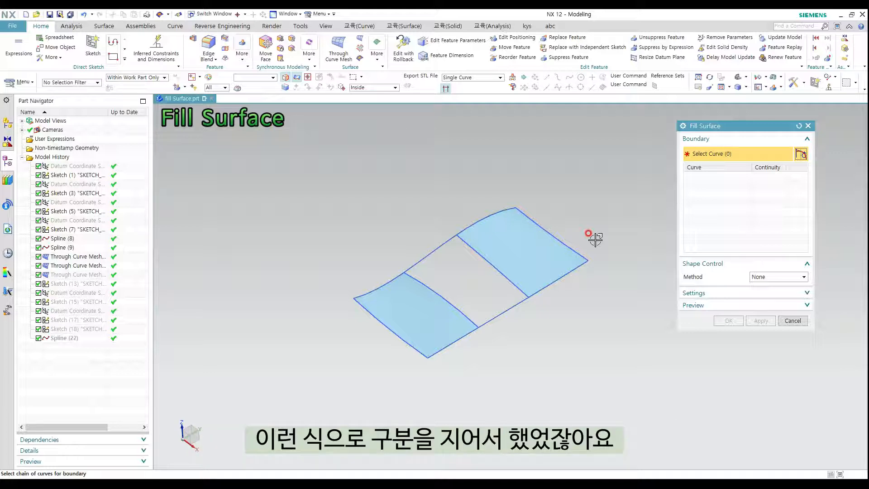
pyautogui.click(439, 246)
pyautogui.click(428, 287)
pyautogui.click(497, 315)
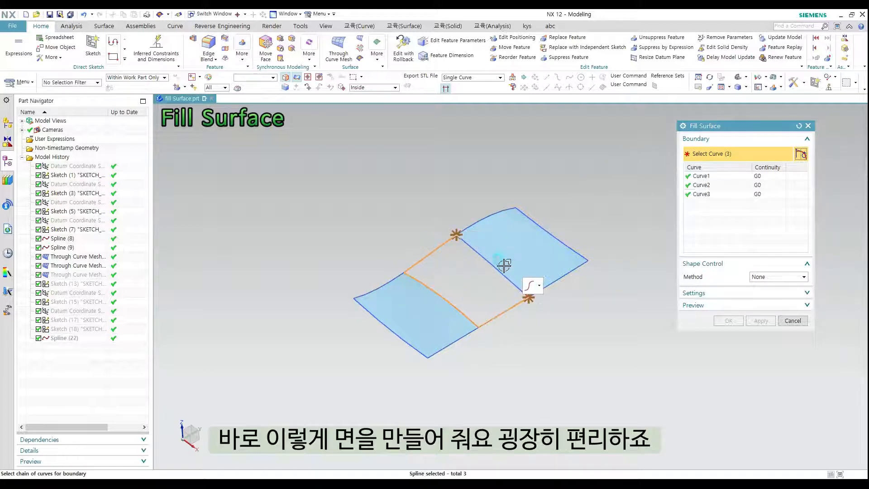
pyautogui.click(498, 266)
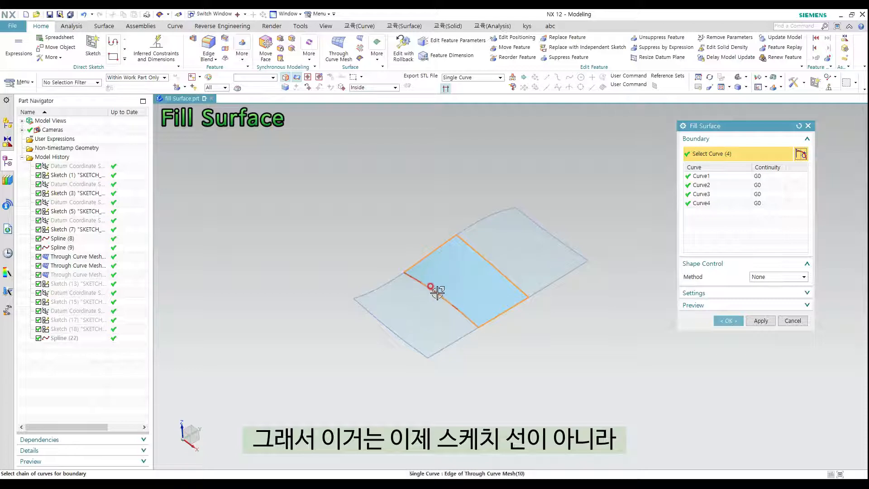
# Replace the sketch arc beside the lower mesh surface in the fill boundary with that surface's edge, using G1 continuity
pyautogui.keyDown('shift'); pyautogui.click(475, 322); pyautogui.keyUp('shift')
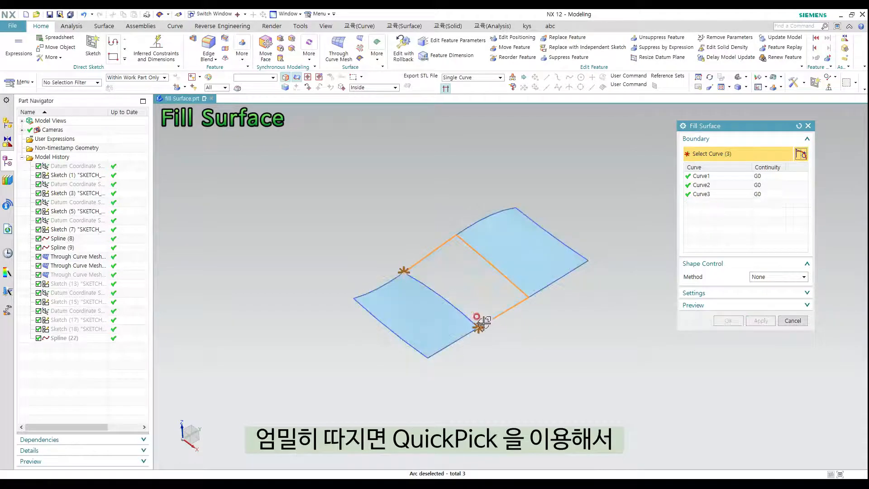
pyautogui.click(432, 290)
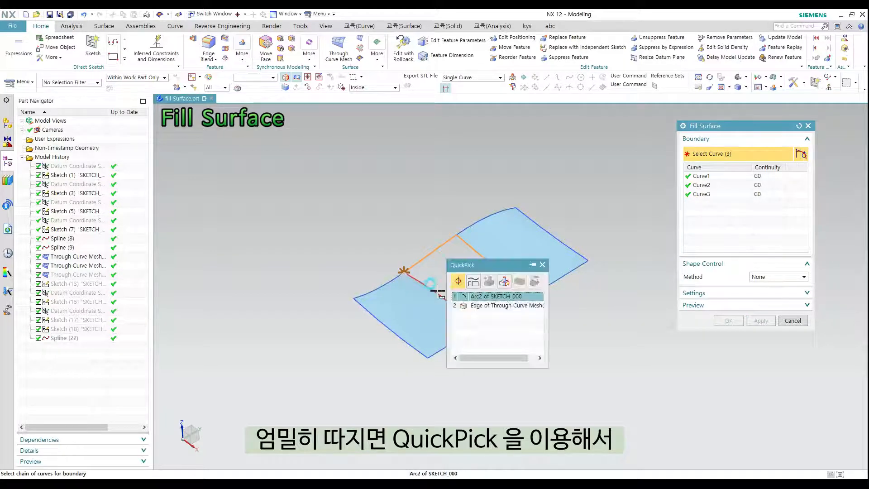
pyautogui.click(497, 306)
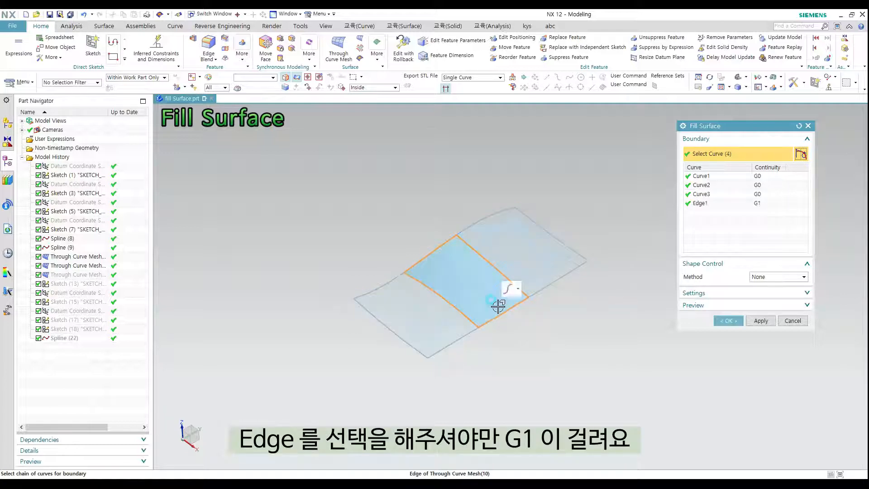
# Replace the arc beside the upper mesh surface with that surface's G1 edge and create the fill surface
pyautogui.click(752, 202)
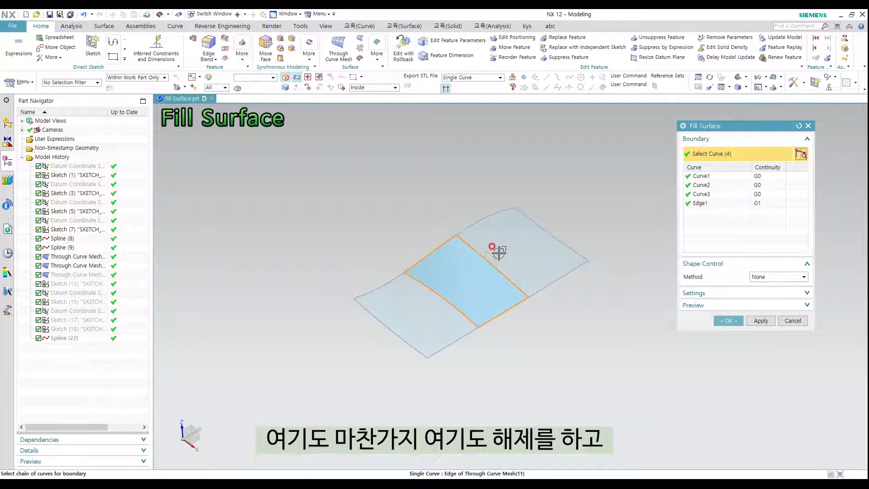
pyautogui.click(476, 253)
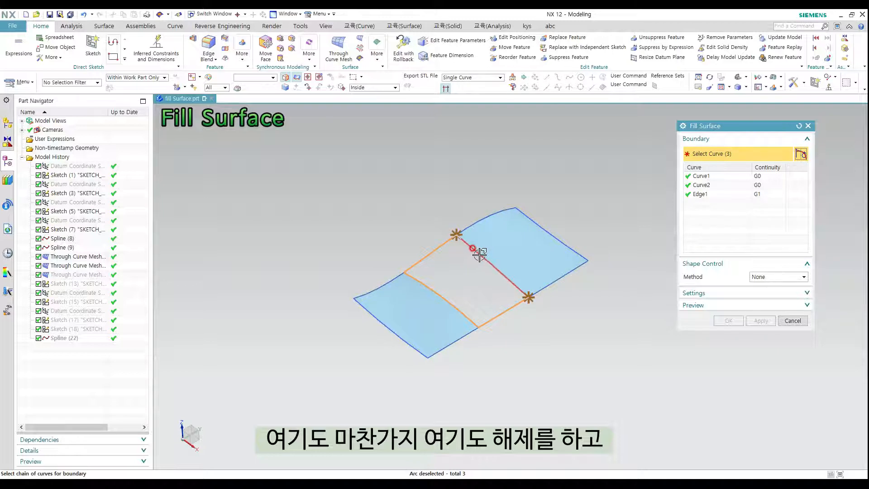
pyautogui.click(480, 255)
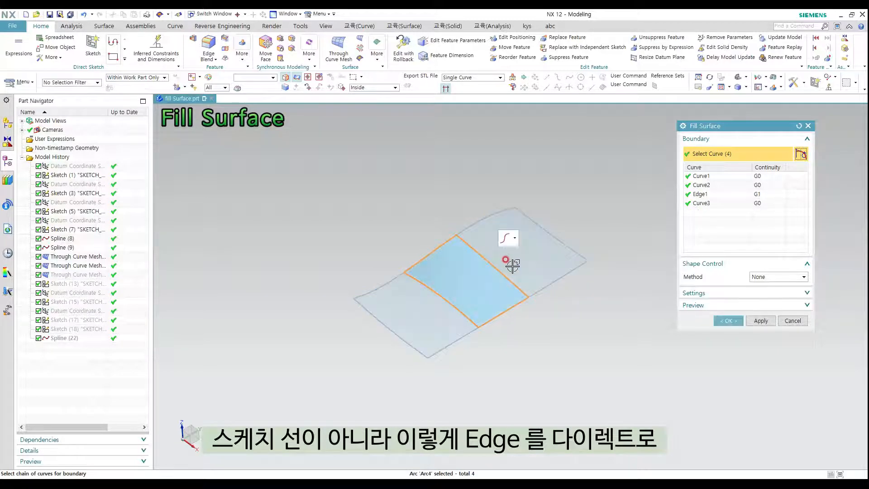
pyautogui.click(482, 258)
pyautogui.click(482, 257)
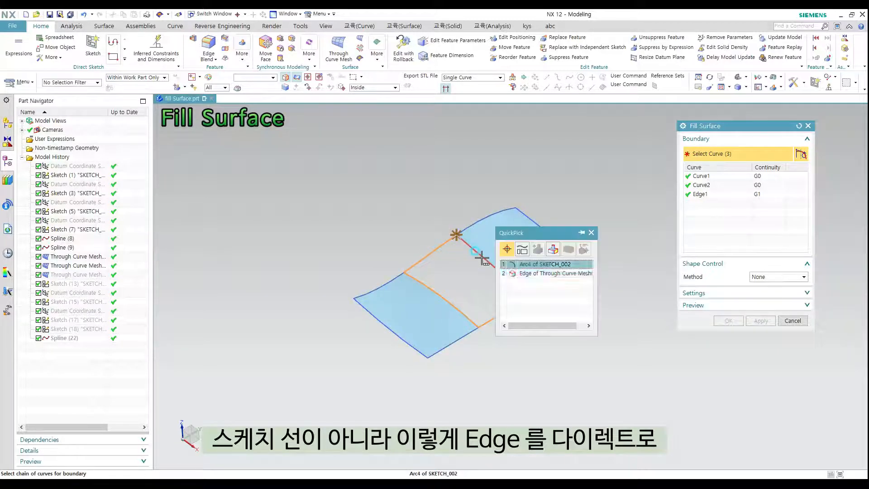
pyautogui.click(525, 274)
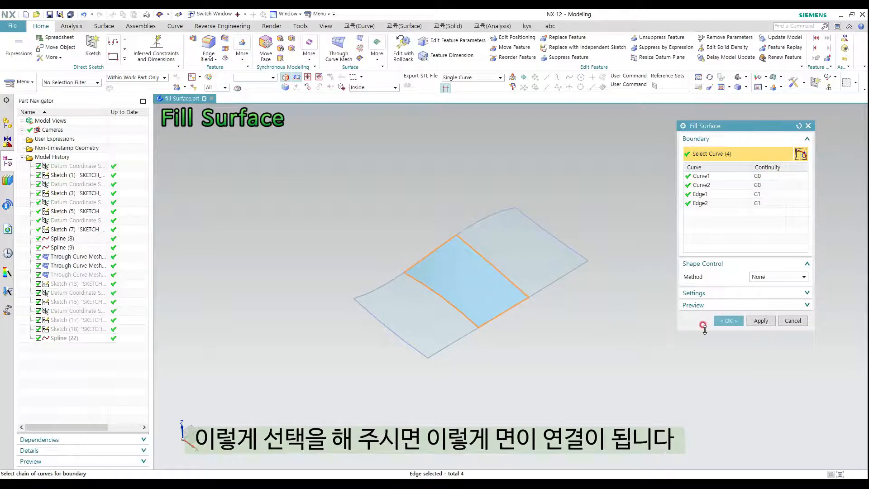
pyautogui.click(729, 320)
pyautogui.moveTo(724, 320); pyautogui.dragTo(650, 316, button='middle')
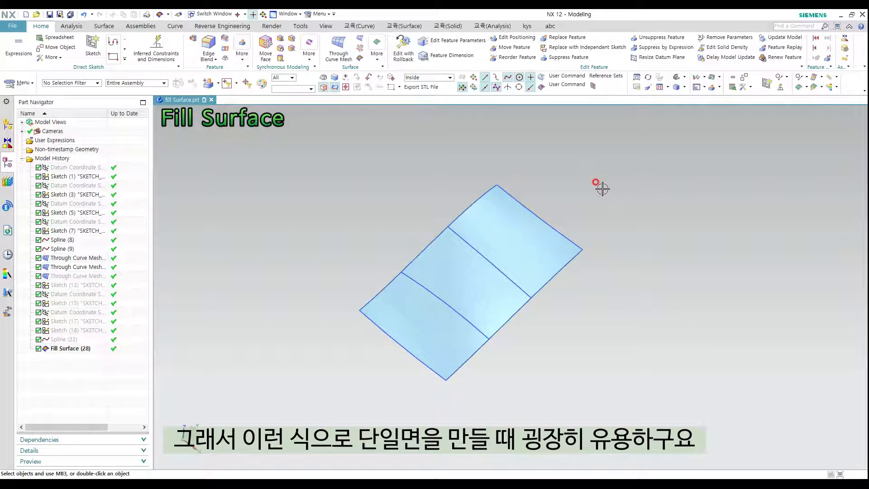
# Check the continuity of all three faces with a Reflection Analysis using line images
pyautogui.click(71, 26)
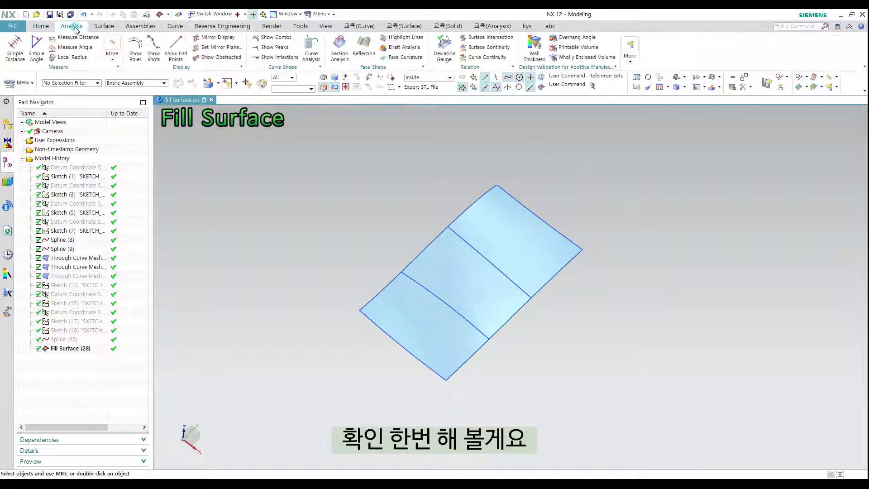
pyautogui.click(364, 46)
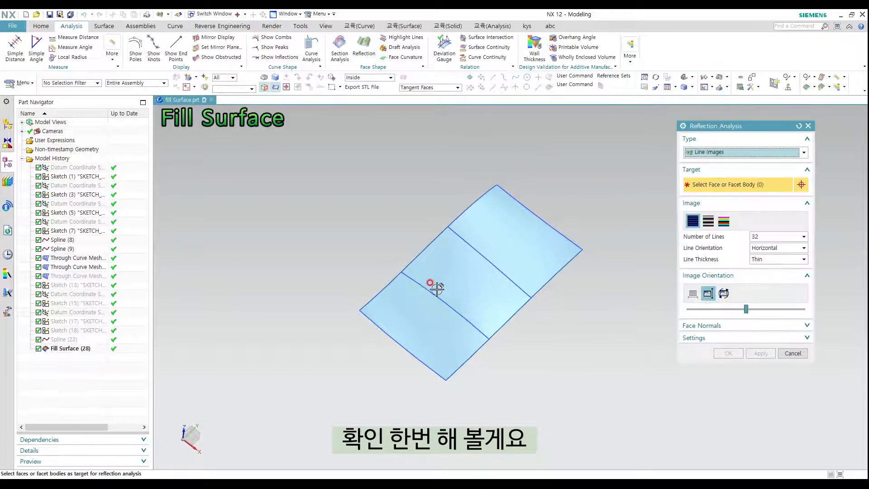
pyautogui.moveTo(325, 142); pyautogui.dragTo(616, 401)
pyautogui.moveTo(613, 379)
pyautogui.mouseDown(button='middle')
pyautogui.moveTo(607, 355)
pyautogui.moveTo(604, 366)
pyautogui.mouseUp(button='middle')
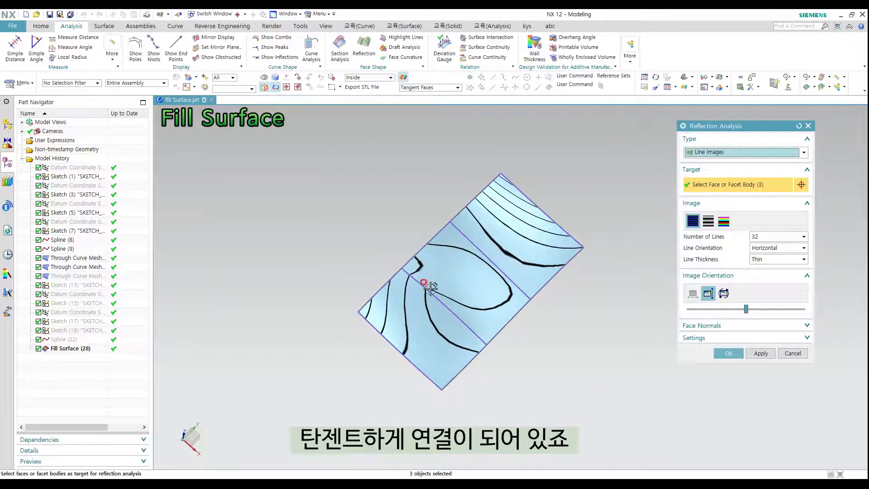
pyautogui.click(726, 353)
pyautogui.moveTo(588, 333); pyautogui.dragTo(534, 306, button='middle')
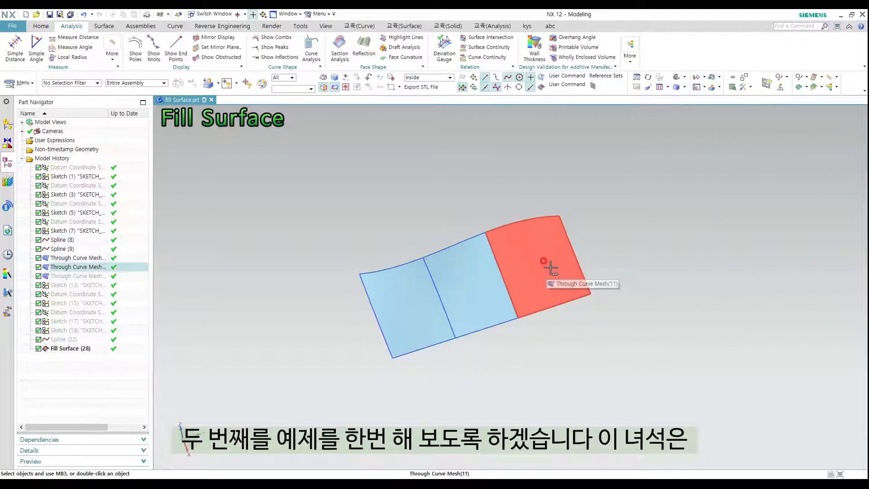
pyautogui.hotkey('ctrl', 'l')
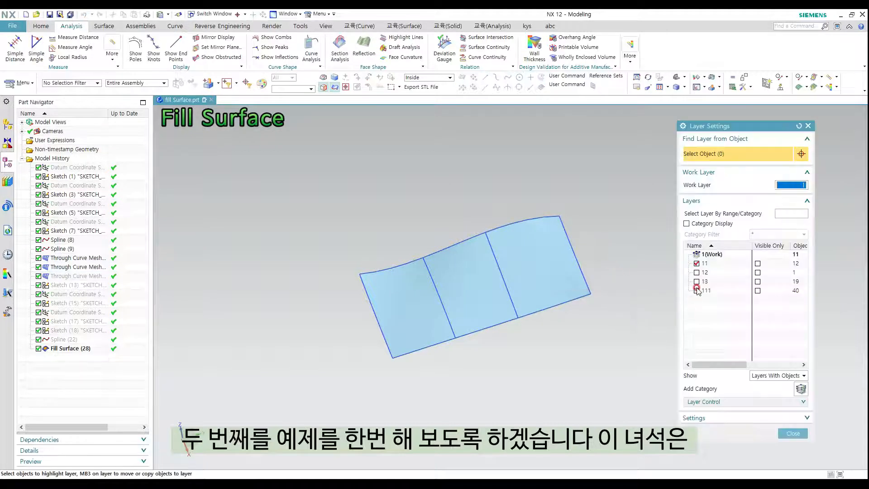
pyautogui.click(698, 263)
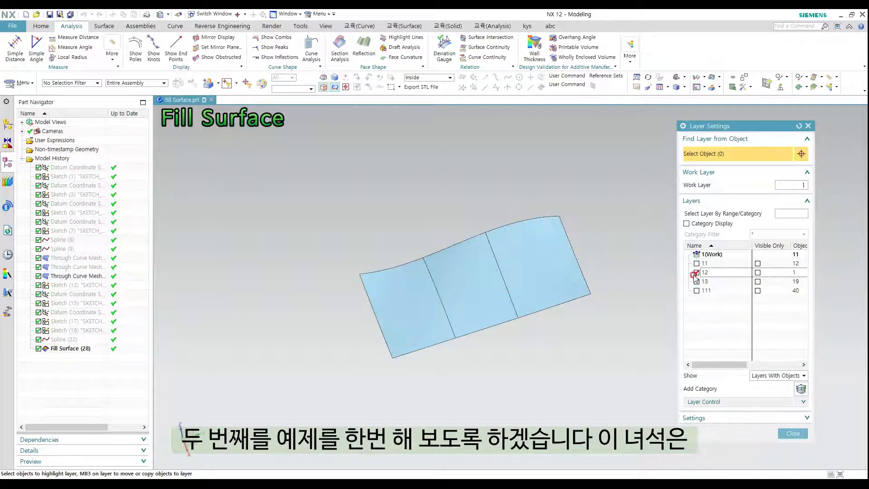
pyautogui.click(696, 263)
pyautogui.click(696, 273)
pyautogui.middleClick(616, 275)
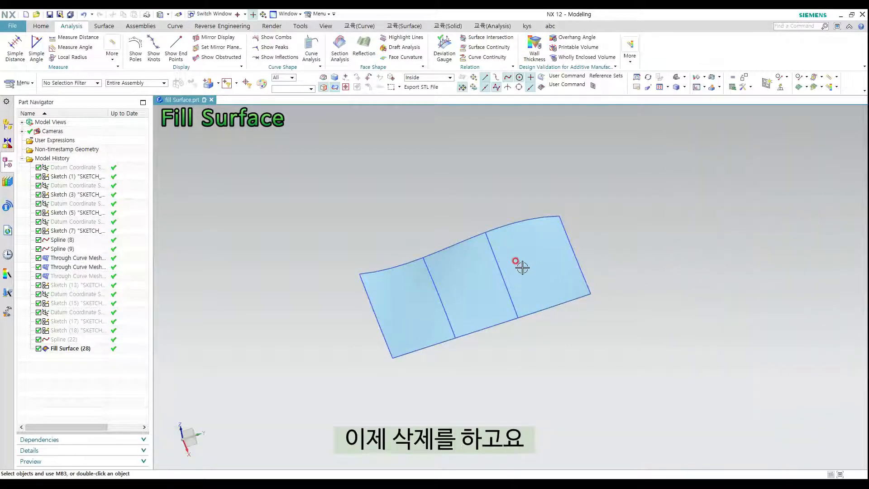
# Delete the fill surface between the two mesh surfaces
pyautogui.click(493, 309)
pyautogui.press('Delete')
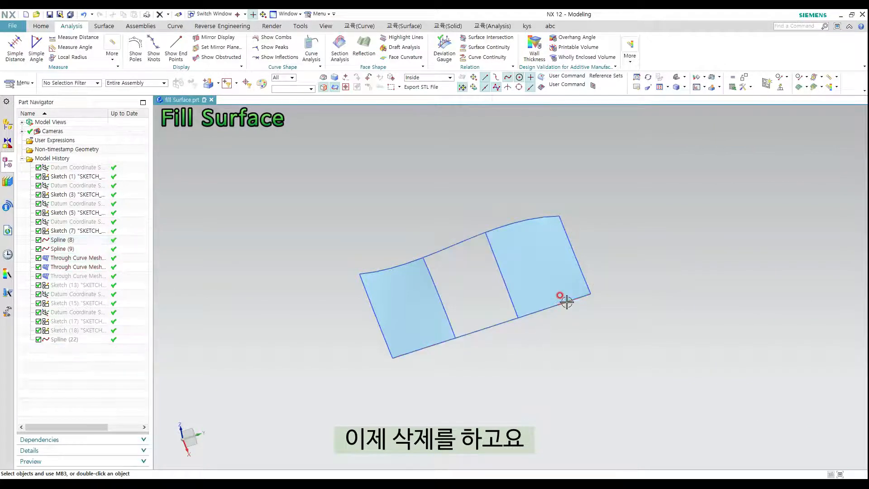
pyautogui.press('l')
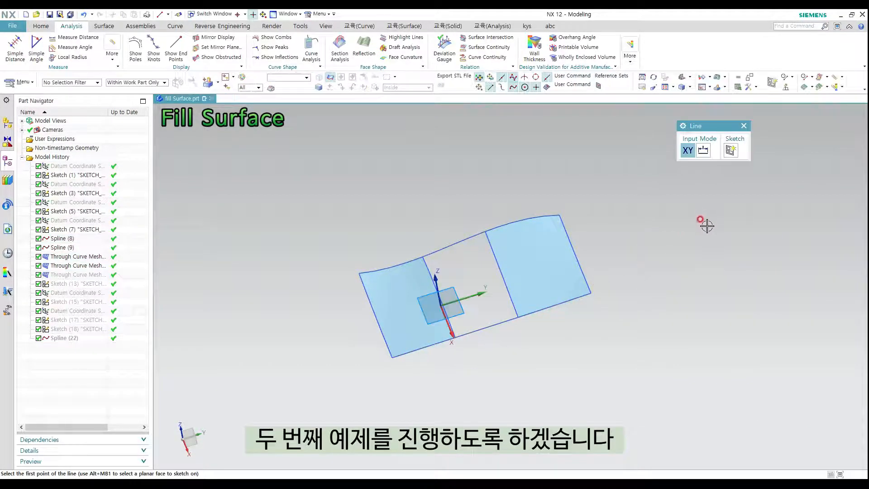
pyautogui.hotkey('ctrl', 'l')
pyautogui.click(697, 263)
pyautogui.click(696, 272)
pyautogui.middleClick(615, 302)
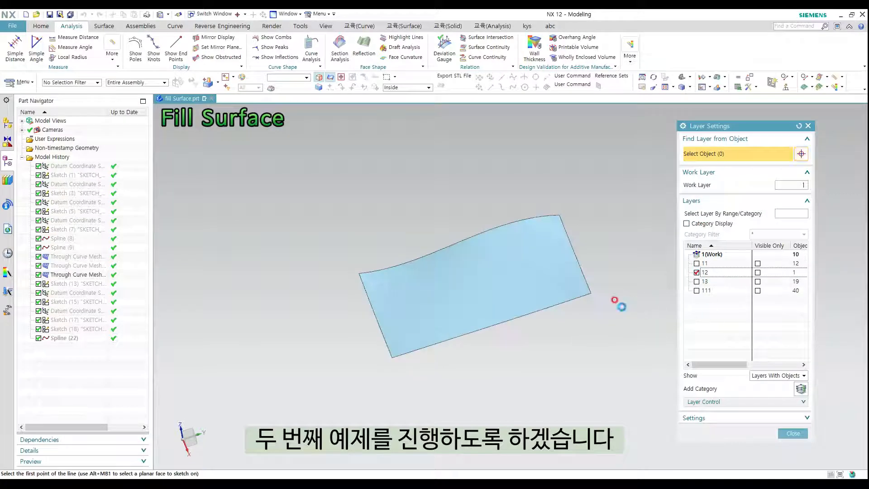
pyautogui.keyDown('shift'); pyautogui.moveTo(613, 322); pyautogui.dragTo(591, 323, button='middle'); pyautogui.keyUp('shift')
pyautogui.press('Escape')
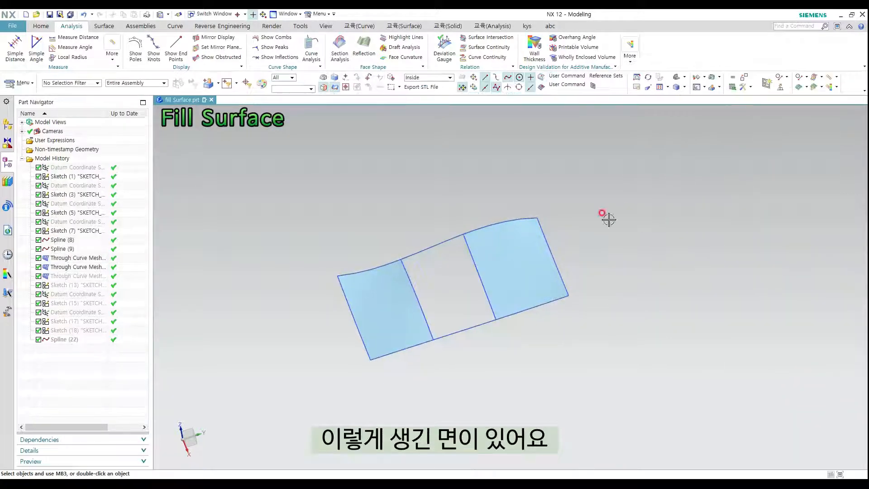
# Turn off layer 11 and turn on layer 12 to display the single full-length mesh surface
pyautogui.moveTo(606, 211)
pyautogui.mouseDown(button='middle')
pyautogui.moveTo(599, 208)
pyautogui.moveTo(609, 237)
pyautogui.mouseUp(button='middle')
pyautogui.hotkey('ctrl', 'l')
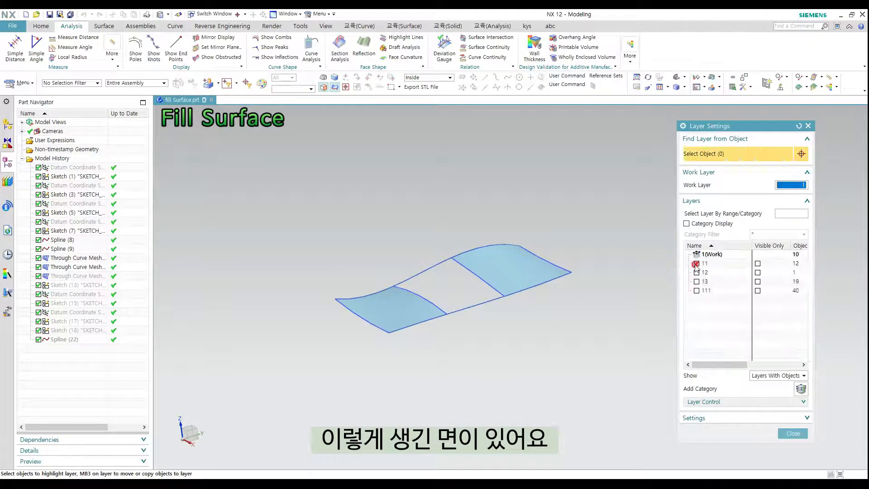
pyautogui.click(697, 264)
pyautogui.click(697, 273)
pyautogui.middleClick(568, 280)
pyautogui.moveTo(569, 280); pyautogui.dragTo(543, 285, button='middle')
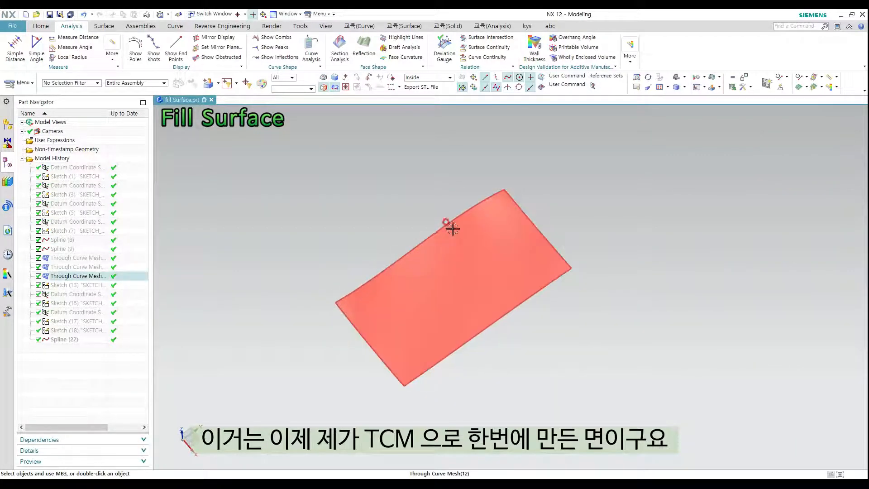
# Start a new sketch on the XY plane of the single mesh surface
pyautogui.moveTo(449, 341); pyautogui.dragTo(510, 356, button='middle')
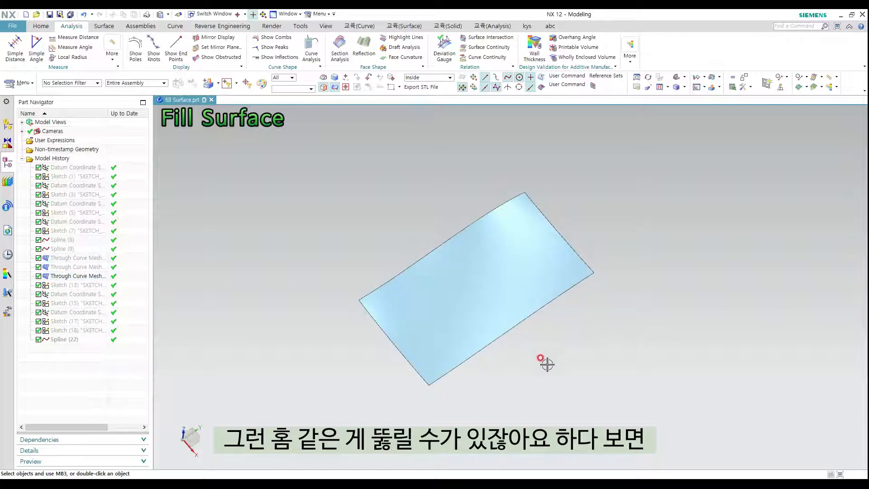
pyautogui.moveTo(532, 360); pyautogui.dragTo(513, 317, button='middle')
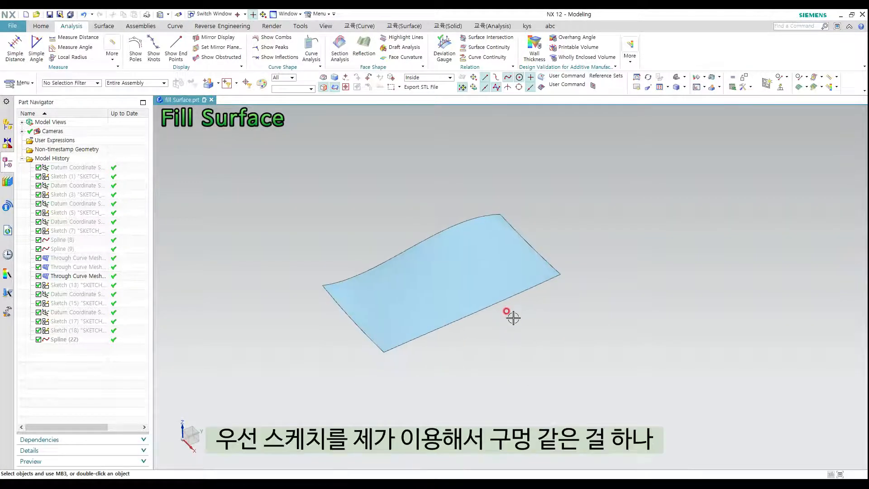
pyautogui.middleClick(595, 301)
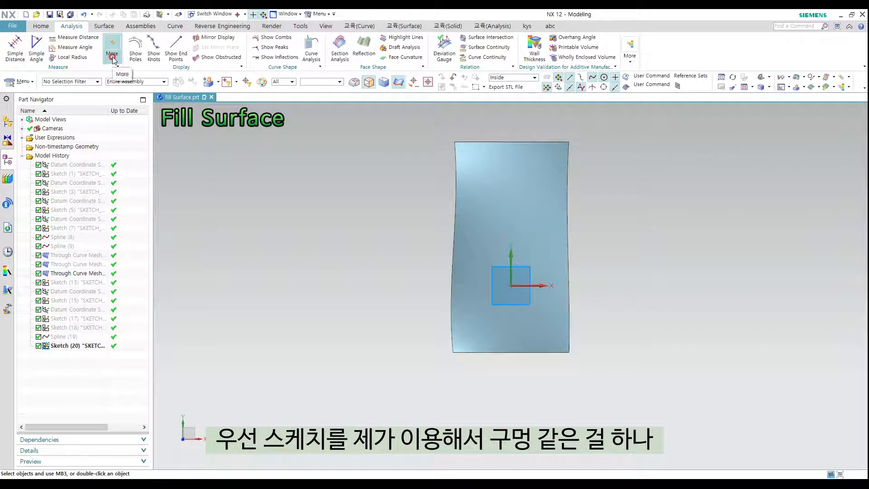
# Sketch a closed irregular nine-sided hole outline with the Profile tool inside the borders of the mesh surface
pyautogui.click(48, 29)
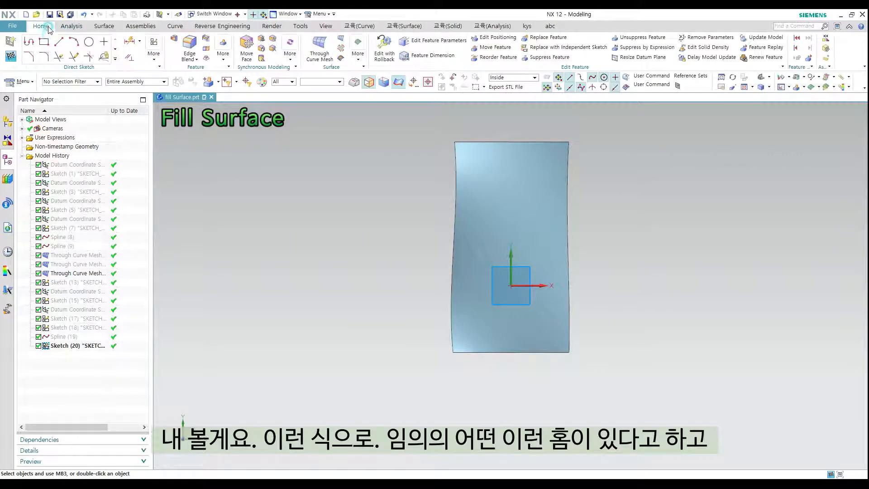
pyautogui.click(111, 62)
pyautogui.click(32, 53)
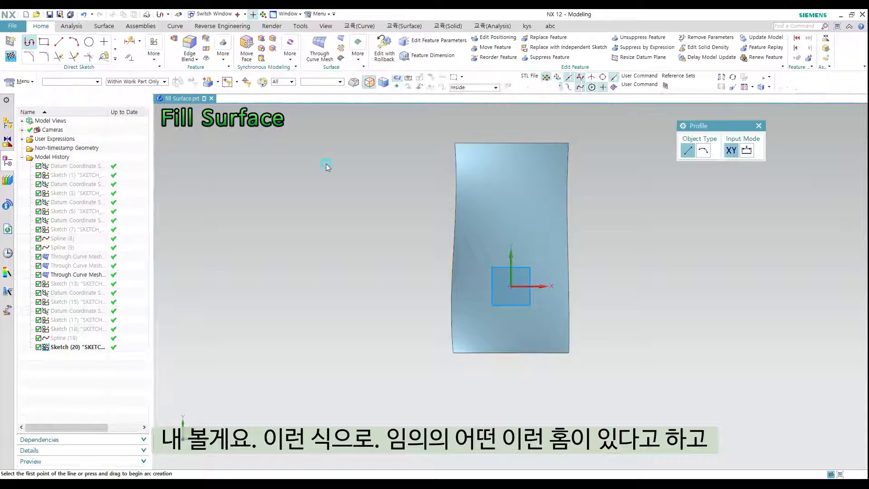
pyautogui.click(474, 179)
pyautogui.click(531, 170)
pyautogui.click(548, 207)
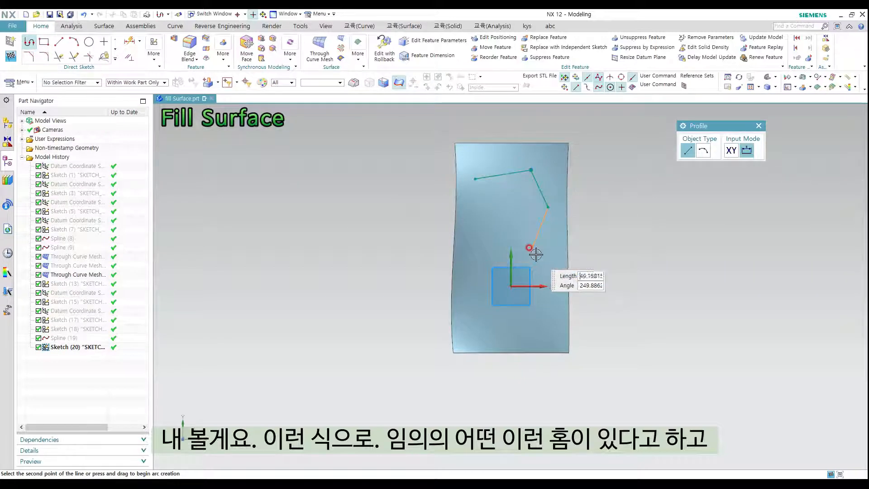
pyautogui.click(531, 255)
pyautogui.click(554, 304)
pyautogui.click(483, 311)
pyautogui.click(462, 263)
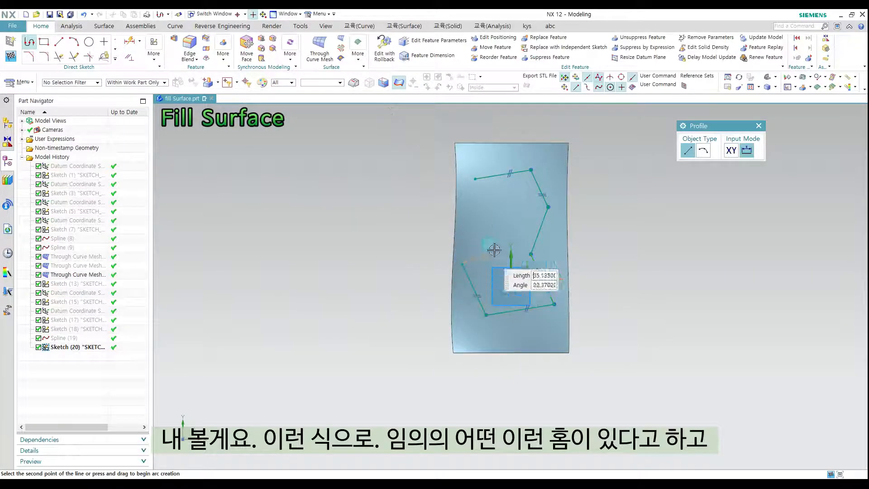
pyautogui.click(474, 195)
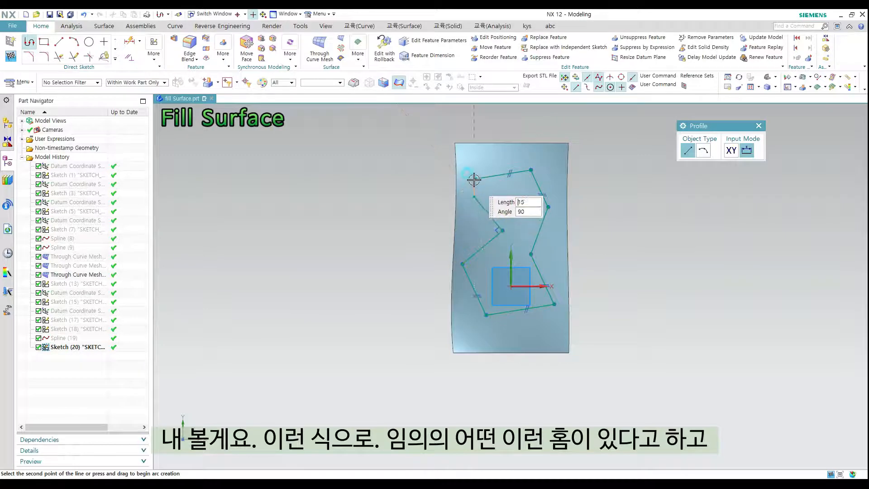
pyautogui.click(475, 179)
pyautogui.middleClick(575, 253)
# Extrude the outline from 135 mm to -50 mm with Boolean Subtract to cut the hole through the mesh surface
pyautogui.moveTo(576, 253)
pyautogui.mouseDown(button='middle')
pyautogui.moveTo(570, 225)
pyautogui.moveTo(591, 227)
pyautogui.mouseUp(button='middle')
pyautogui.press('x')
pyautogui.middleClick(661, 309)
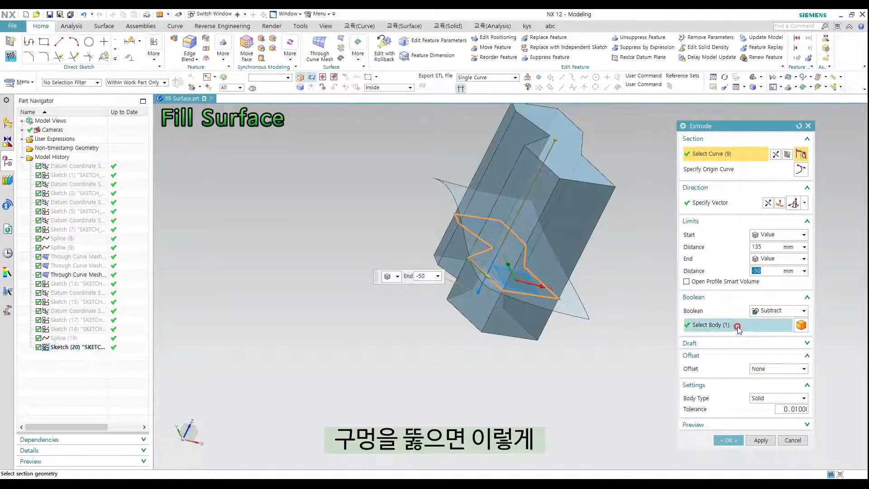
pyautogui.middleClick(643, 299)
# Create a Fill Surface bounded by all nine hole edges with G1 continuity and shape control method None
pyautogui.moveTo(627, 287); pyautogui.dragTo(606, 281, button='middle')
pyautogui.keyDown('shift'); pyautogui.moveTo(575, 235); pyautogui.dragTo(573, 293, button='middle'); pyautogui.keyUp('shift')
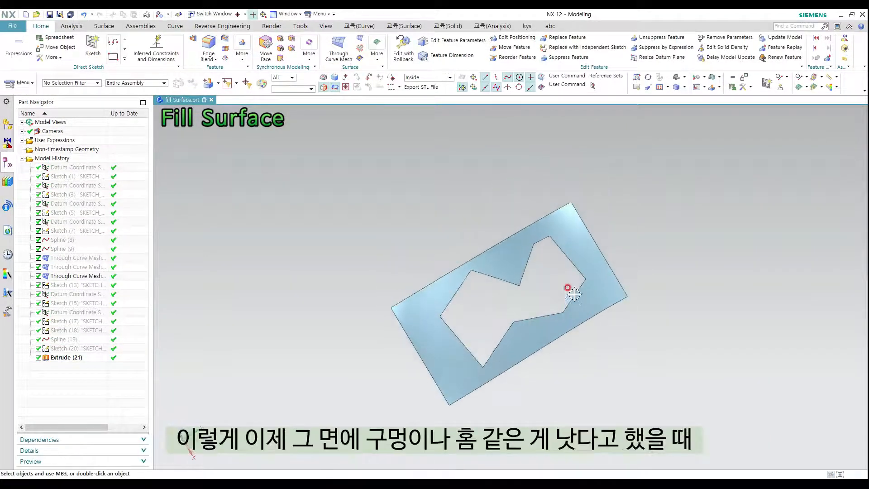
pyautogui.scroll(1, 572, 292)
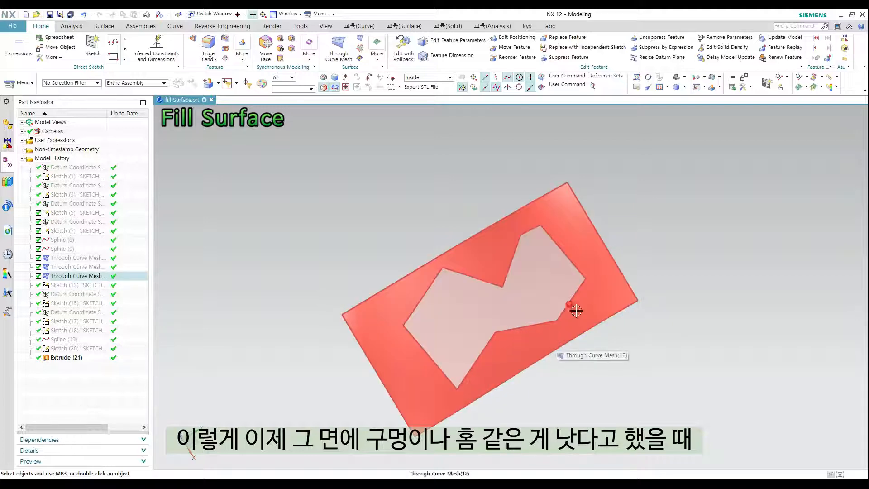
pyautogui.moveTo(576, 310); pyautogui.dragTo(658, 217, button='middle')
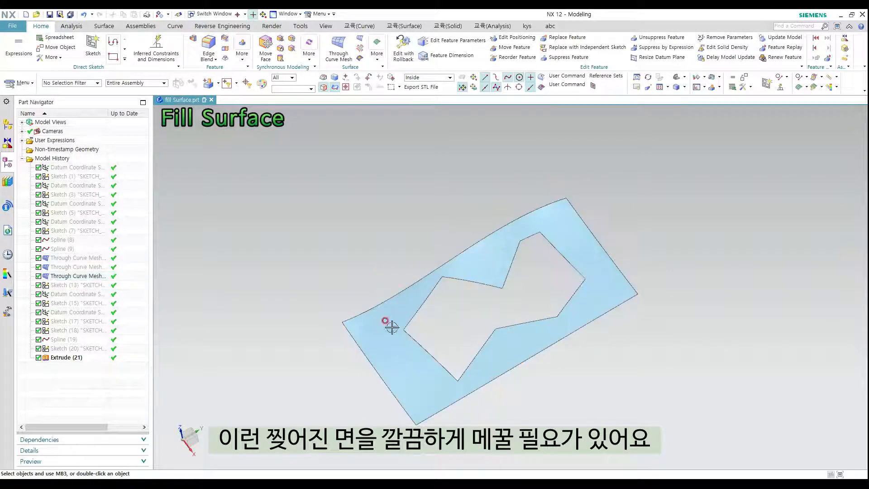
pyautogui.moveTo(491, 343); pyautogui.dragTo(561, 297, button='middle')
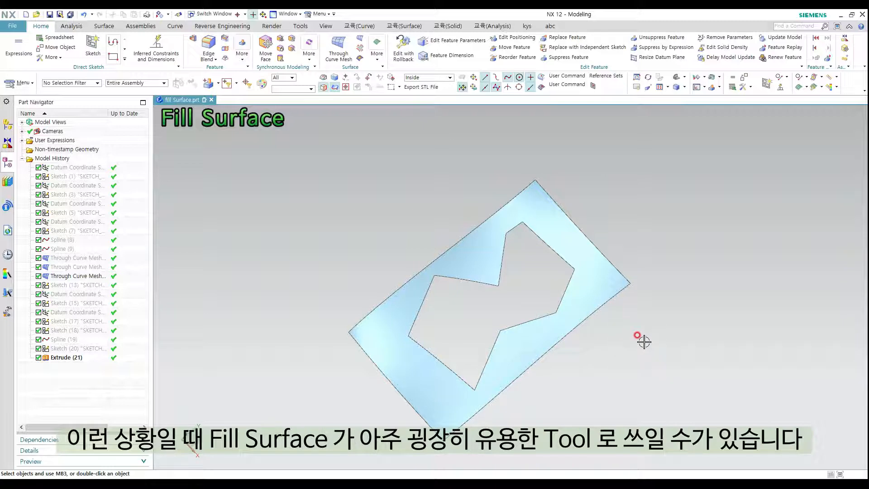
pyautogui.moveTo(660, 335); pyautogui.dragTo(654, 310, button='middle')
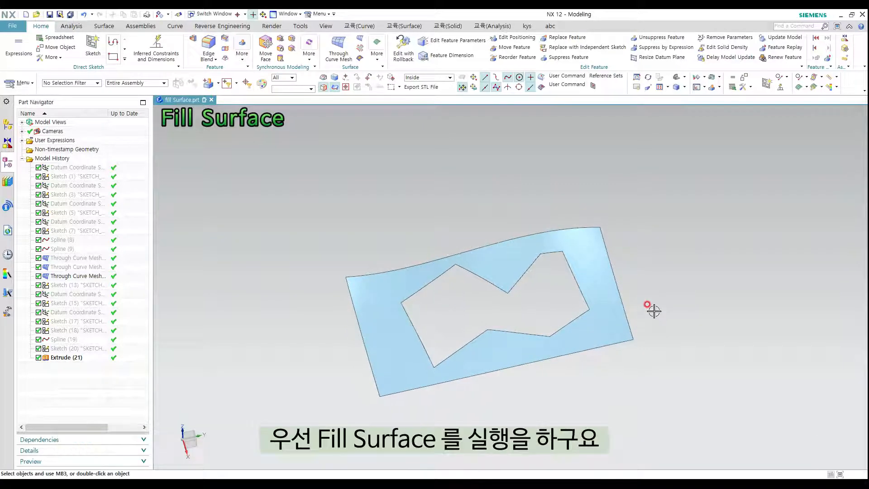
pyautogui.rightClick(677, 253)
pyautogui.click(668, 265)
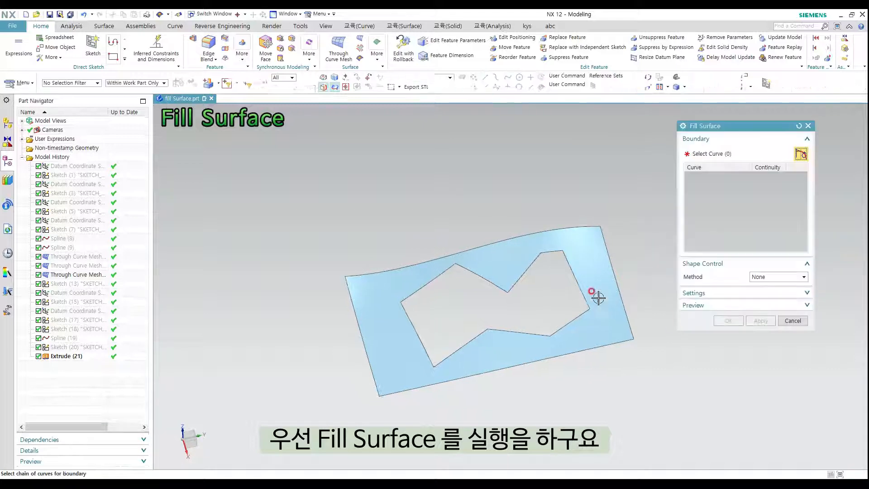
pyautogui.moveTo(595, 294); pyautogui.dragTo(616, 303, button='middle')
pyautogui.press('F8')
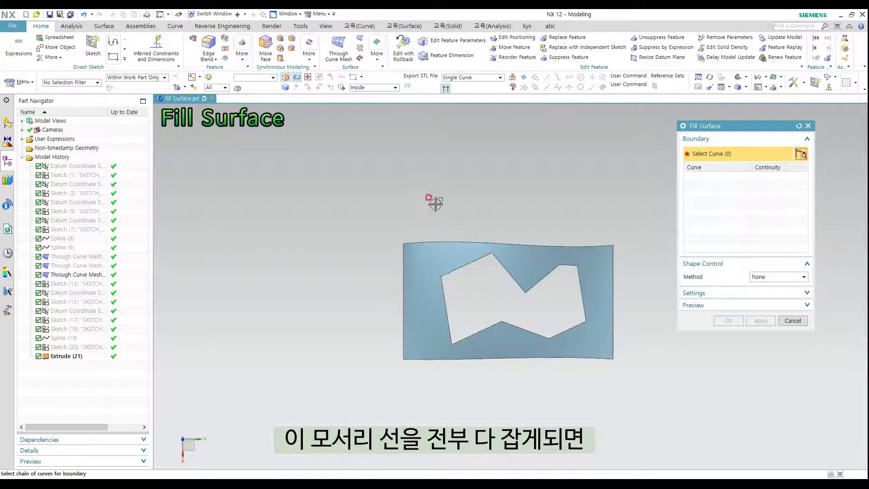
pyautogui.moveTo(432, 192); pyautogui.dragTo(597, 415)
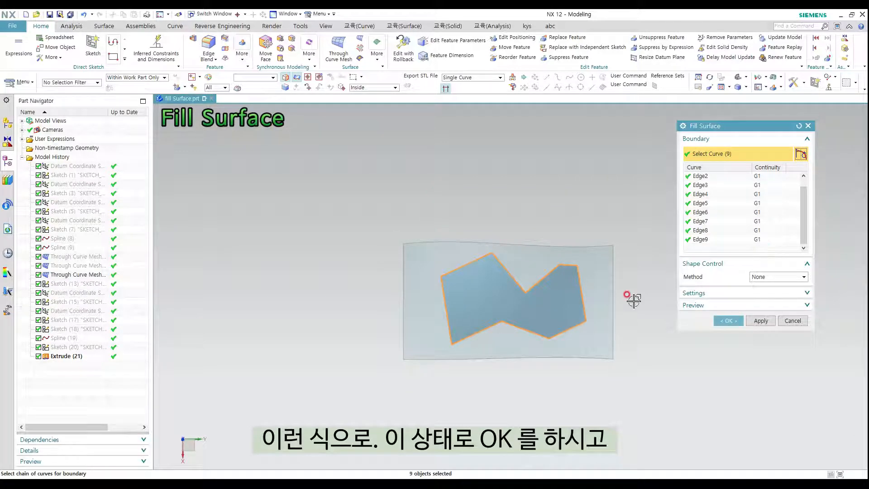
pyautogui.click(729, 321)
# Sew the fill surface to the surrounding mesh surface, using the mesh surface as the target sheet body
pyautogui.moveTo(638, 337); pyautogui.dragTo(647, 318, button='middle')
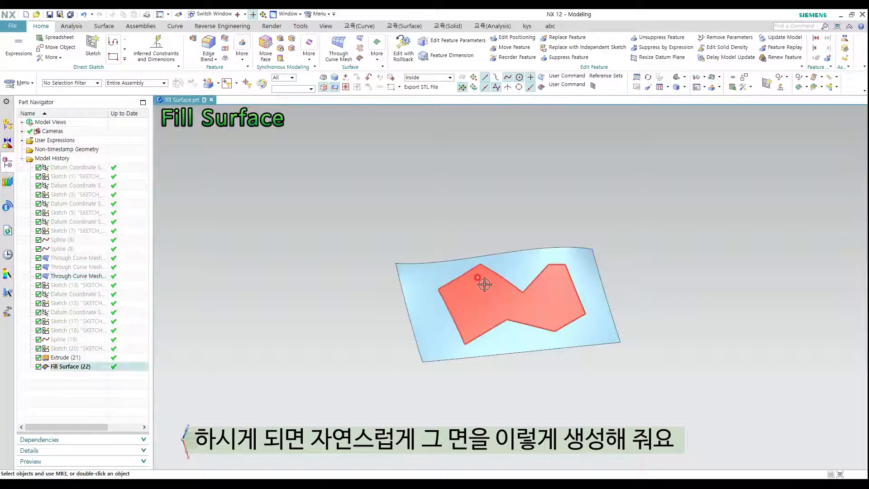
pyautogui.scroll(2, 627, 302)
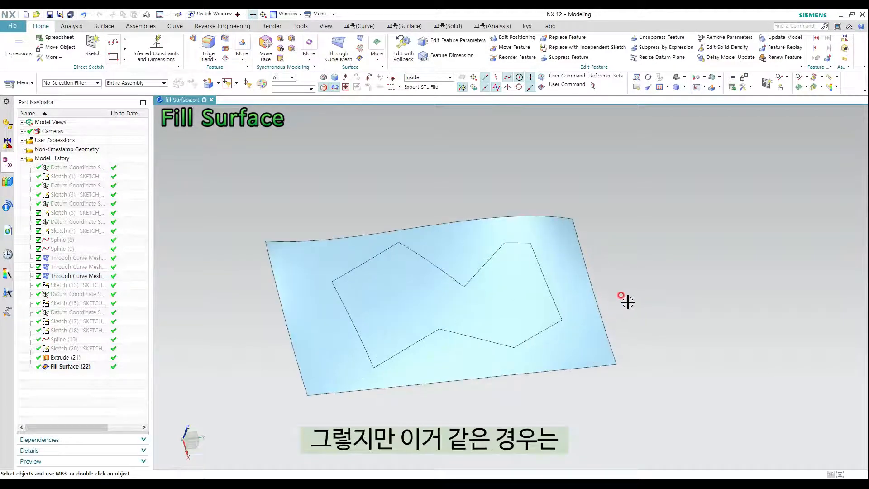
pyautogui.moveTo(642, 304); pyautogui.dragTo(636, 295, button='middle')
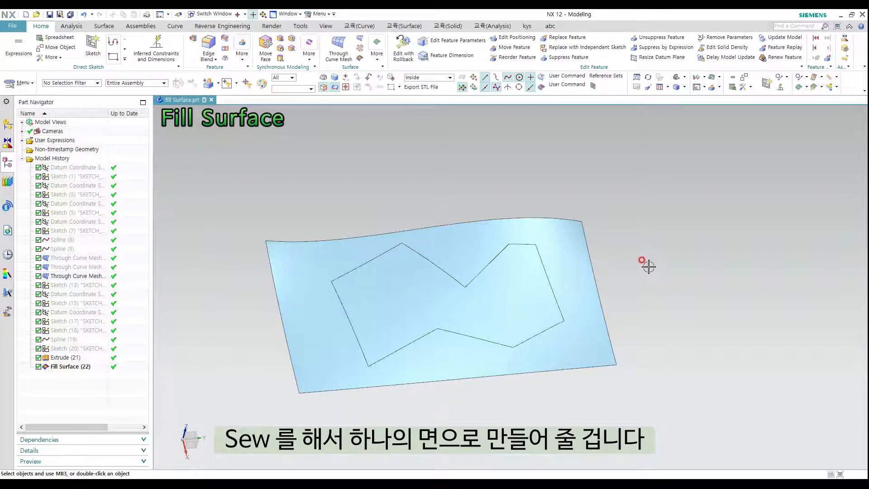
pyautogui.scroll(-1, 649, 266)
pyautogui.press('s')
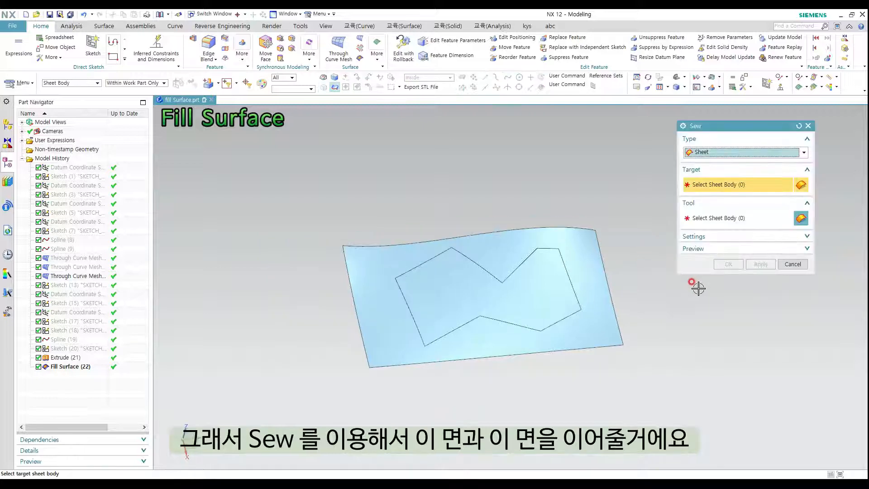
pyautogui.click(572, 236)
pyautogui.click(539, 276)
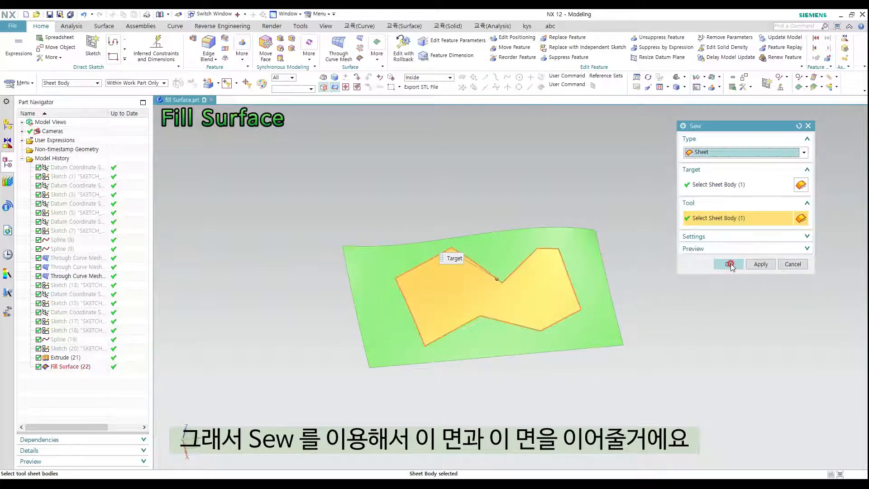
pyautogui.click(729, 264)
pyautogui.press('s')
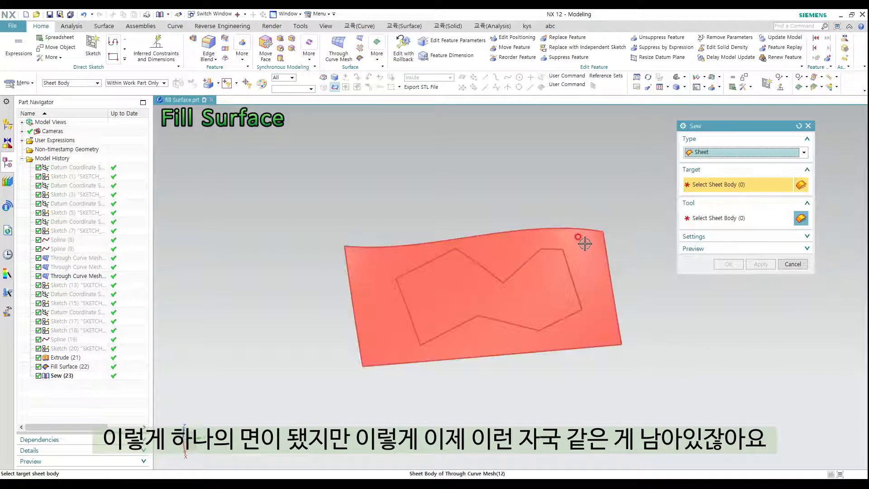
pyautogui.press('Escape')
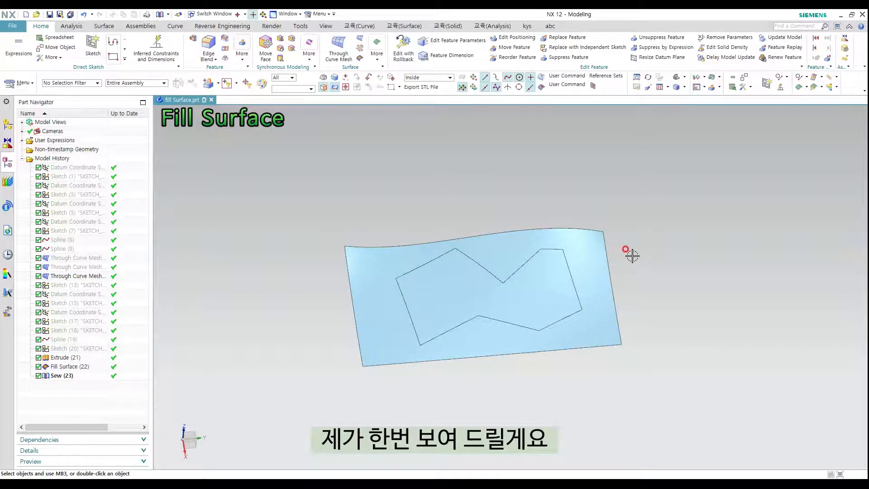
# Replace the filled hole face with the surrounding mesh face using Replace Face at 0 mm offset
pyautogui.rightClick(647, 208)
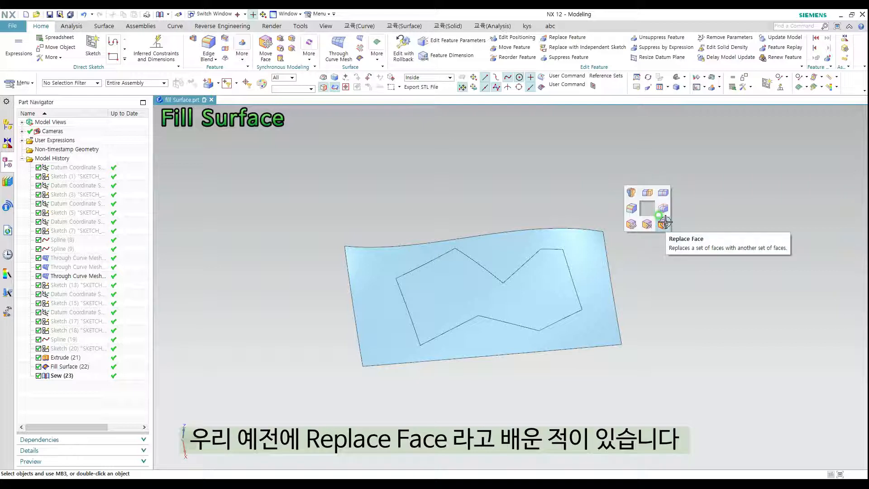
pyautogui.click(665, 223)
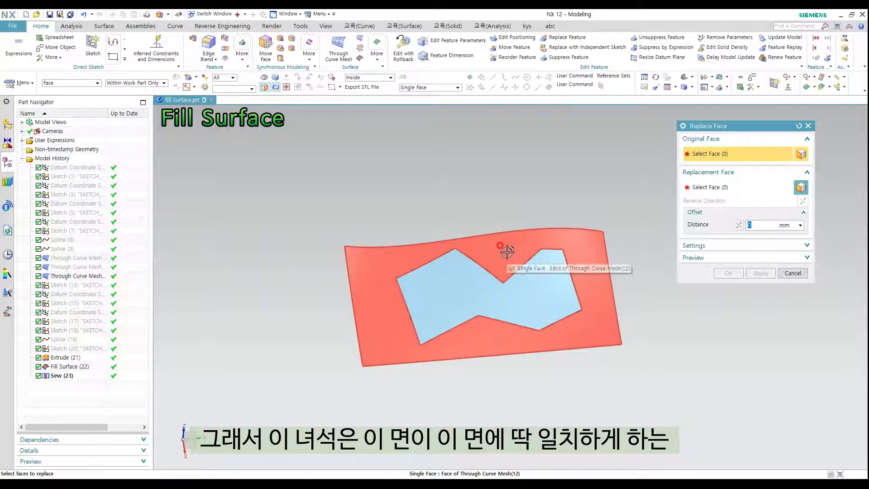
pyautogui.click(543, 278)
pyautogui.moveTo(553, 174); pyautogui.dragTo(568, 185, button='middle')
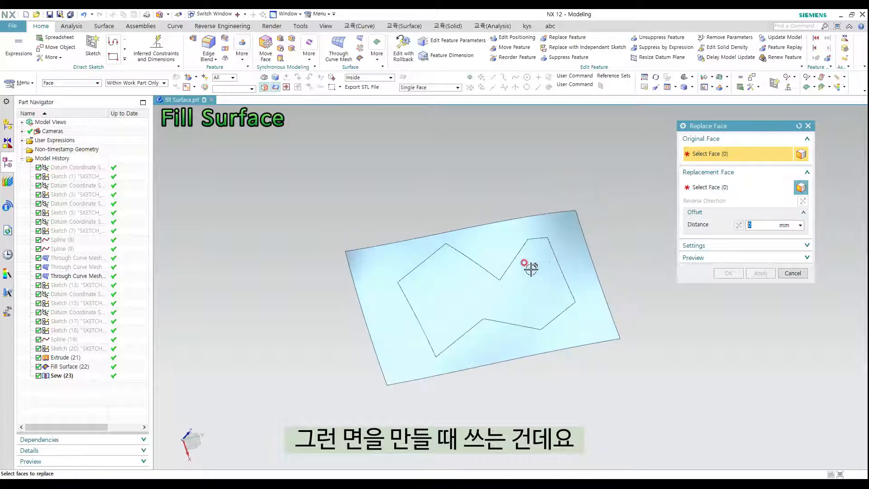
pyautogui.middleClick(556, 311)
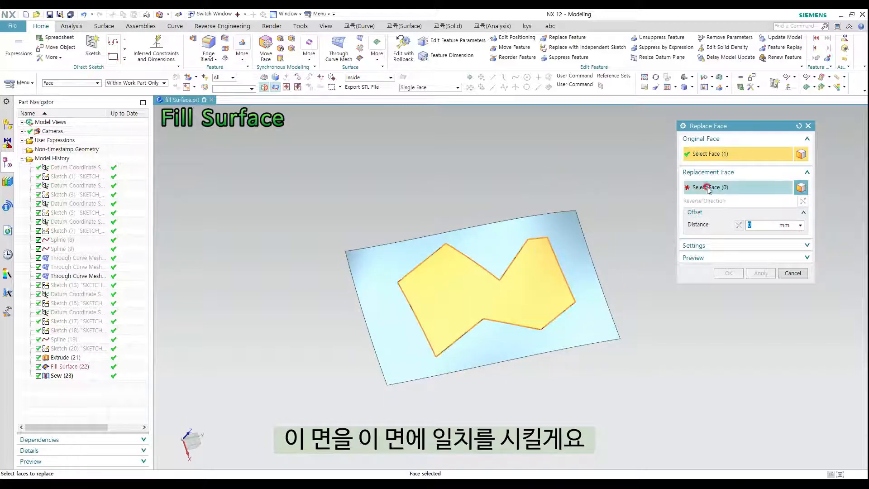
pyautogui.click(502, 235)
pyautogui.click(727, 273)
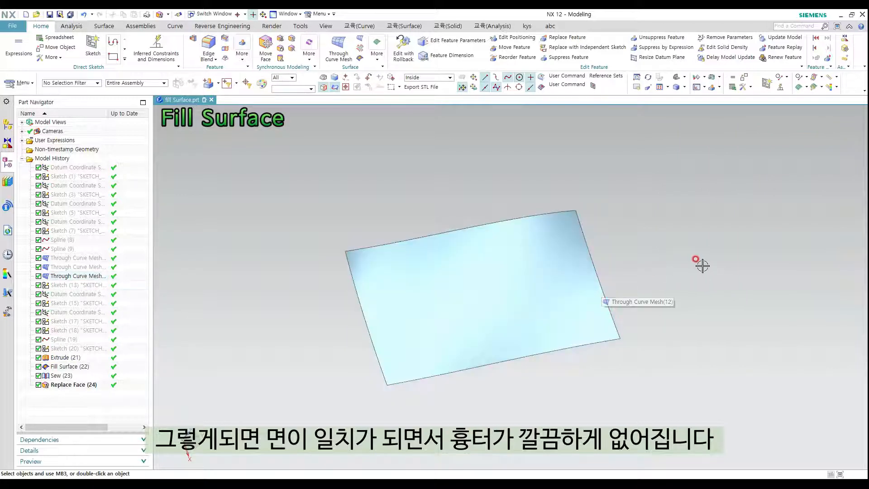
# Turn off layer 12 and turn on layer 13 to display the curve frame of the third example
pyautogui.moveTo(685, 258)
pyautogui.mouseDown(button='middle')
pyautogui.moveTo(678, 252)
pyautogui.moveTo(690, 255)
pyautogui.moveTo(689, 265)
pyautogui.mouseUp(button='middle')
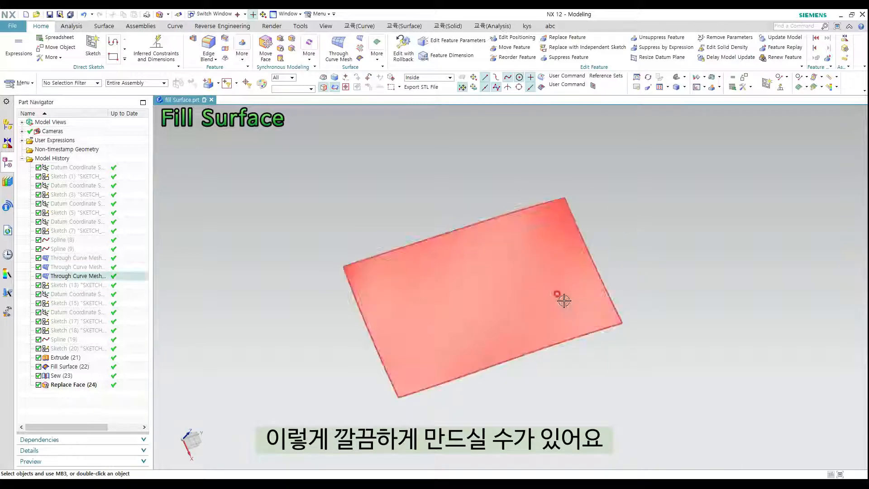
pyautogui.moveTo(641, 279); pyautogui.dragTo(652, 283, button='middle')
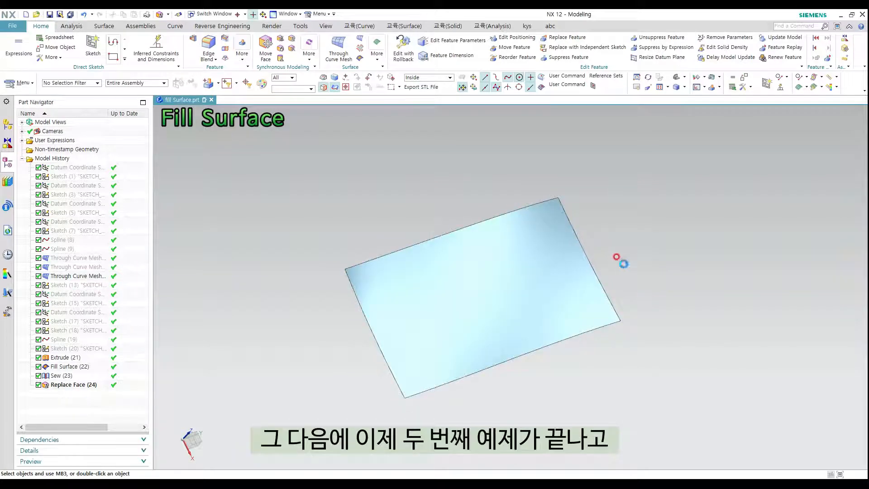
pyautogui.hotkey('ctrl', 'l')
pyautogui.click(696, 272)
pyautogui.click(697, 281)
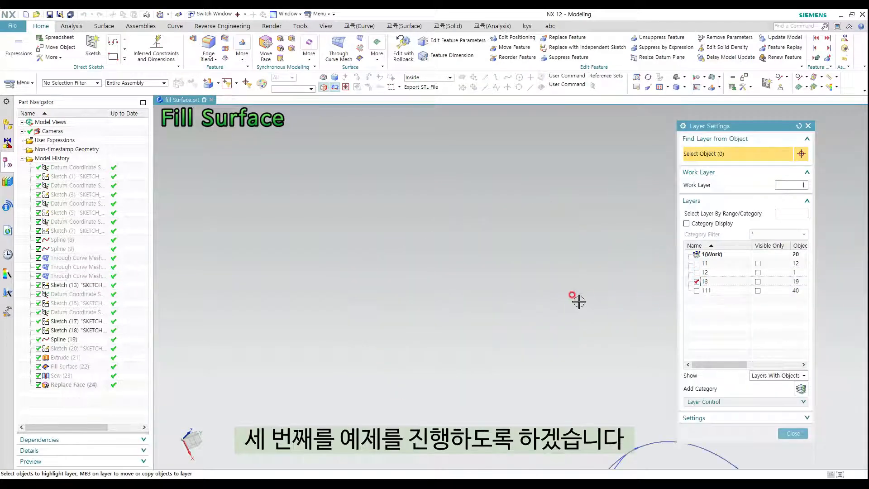
pyautogui.middleClick(511, 289)
# Set the view's rotation reference to a point on the outer edge of the curve frame
pyautogui.moveTo(511, 290); pyautogui.dragTo(460, 281, button='middle')
pyautogui.rightClick(558, 248)
pyautogui.click(593, 324)
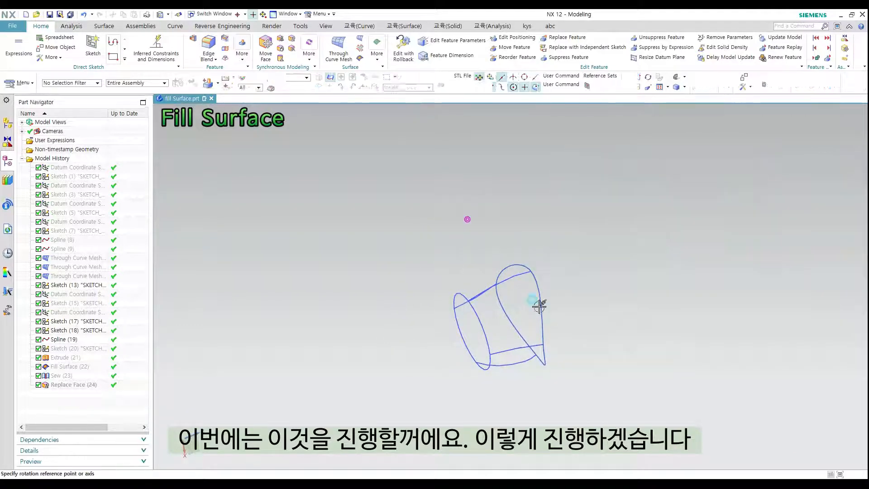
pyautogui.click(537, 288)
pyautogui.scroll(-1, 531, 266)
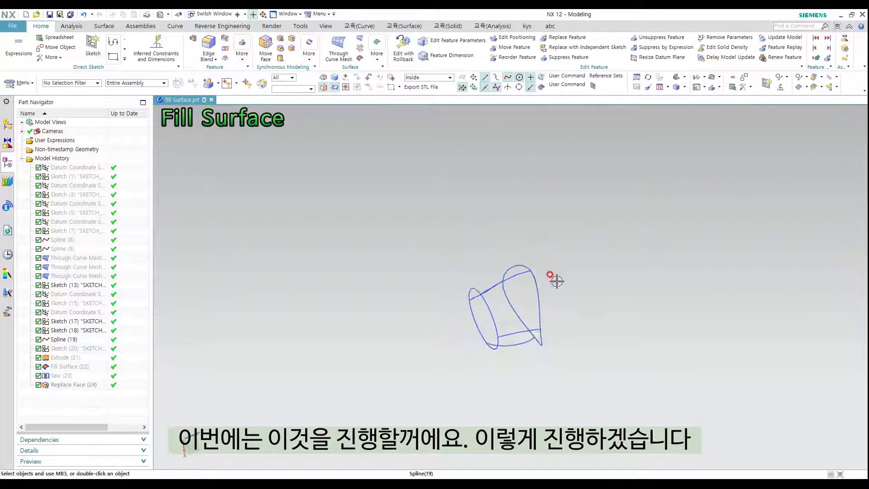
# Reset the view's rotation reference to a point near the middle of the curve frame and orbit around it
pyautogui.rightClick(578, 280)
pyautogui.click(593, 357)
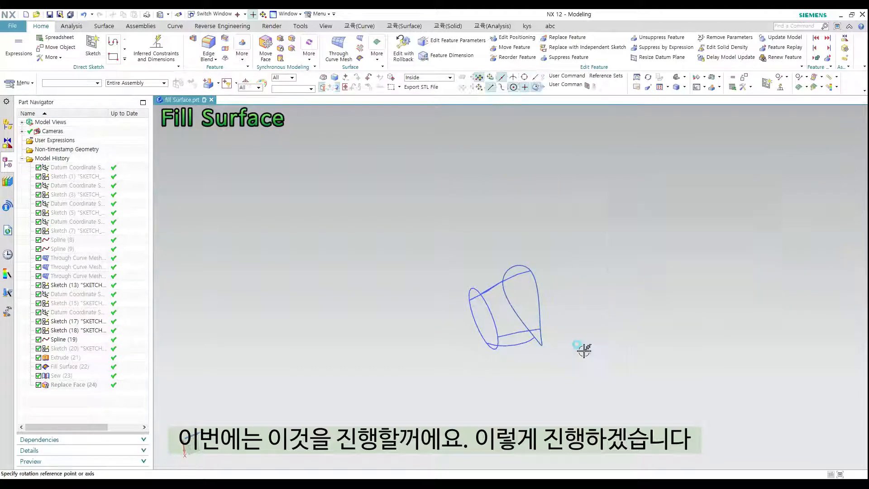
pyautogui.click(488, 311)
pyautogui.moveTo(488, 311); pyautogui.dragTo(550, 298, button='middle')
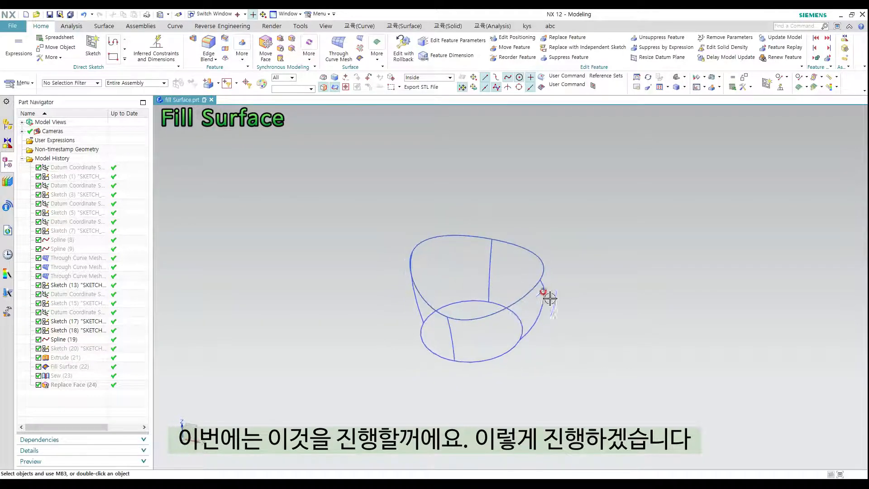
pyautogui.rightClick(580, 261)
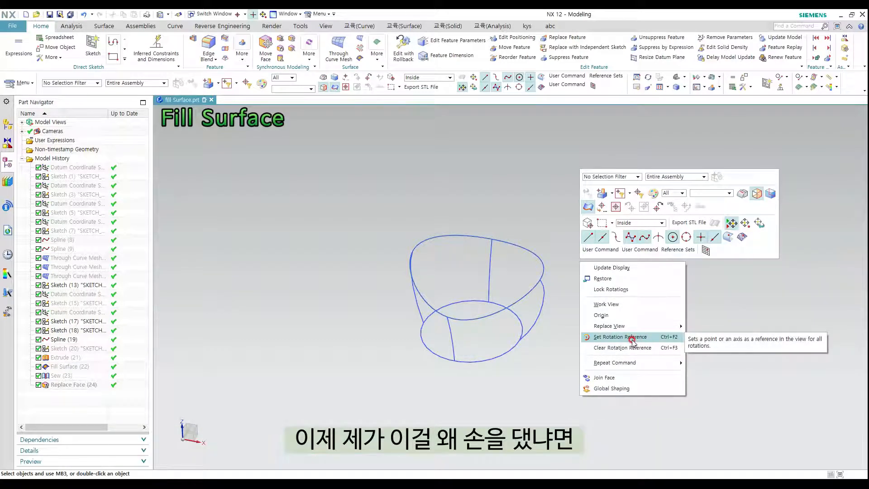
pyautogui.moveTo(595, 322); pyautogui.dragTo(549, 285, button='middle')
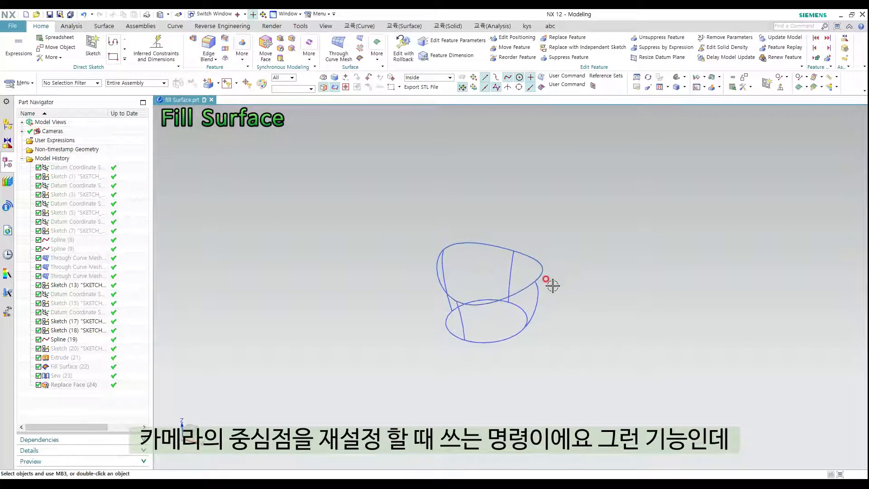
pyautogui.scroll(3, 549, 285)
pyautogui.scroll(-3, 566, 288)
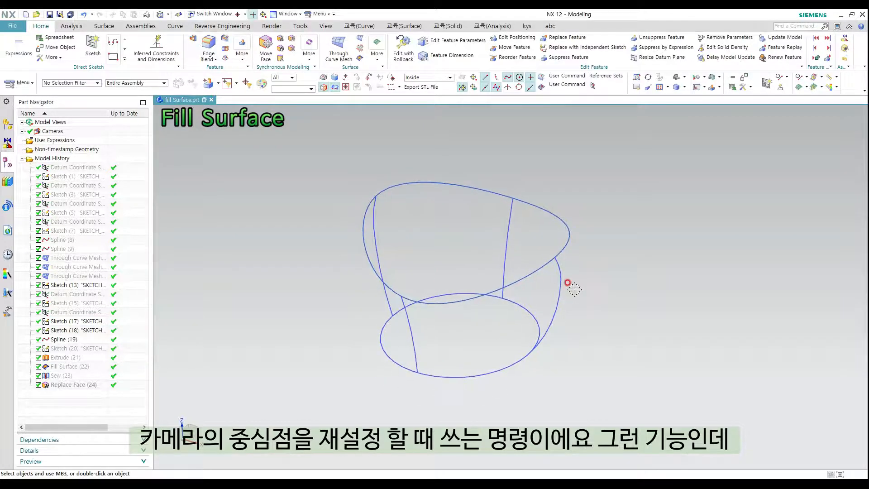
pyautogui.scroll(-2, 602, 250)
pyautogui.rightClick(624, 239)
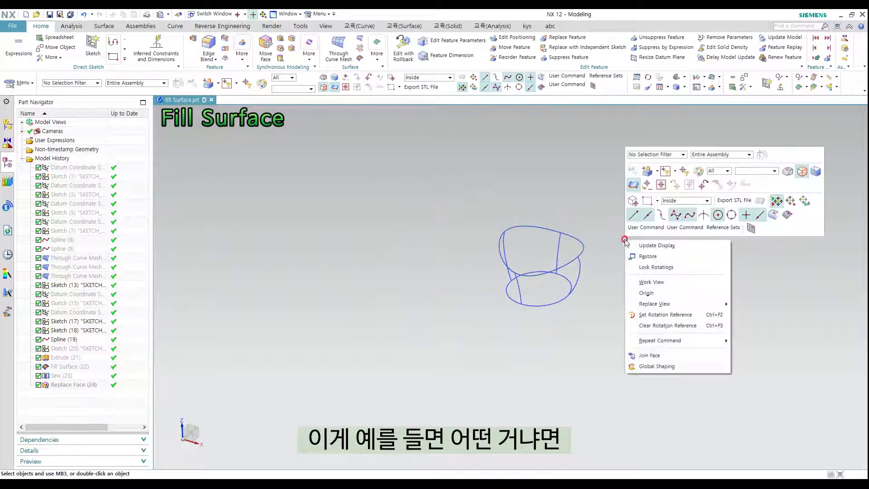
pyautogui.click(663, 315)
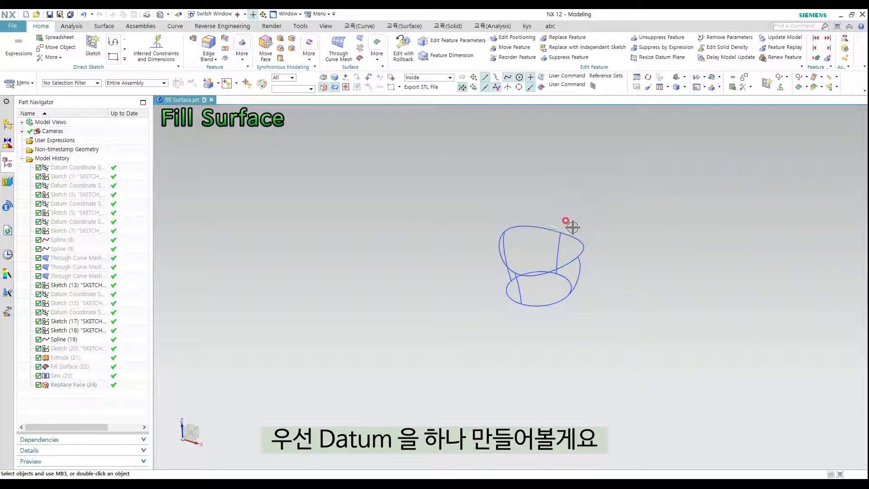
# Create a datum coordinate system in the empty space away from the curve frame
pyautogui.scroll(-2, 462, 258)
pyautogui.moveTo(471, 208); pyautogui.dragTo(462, 194, button='right')
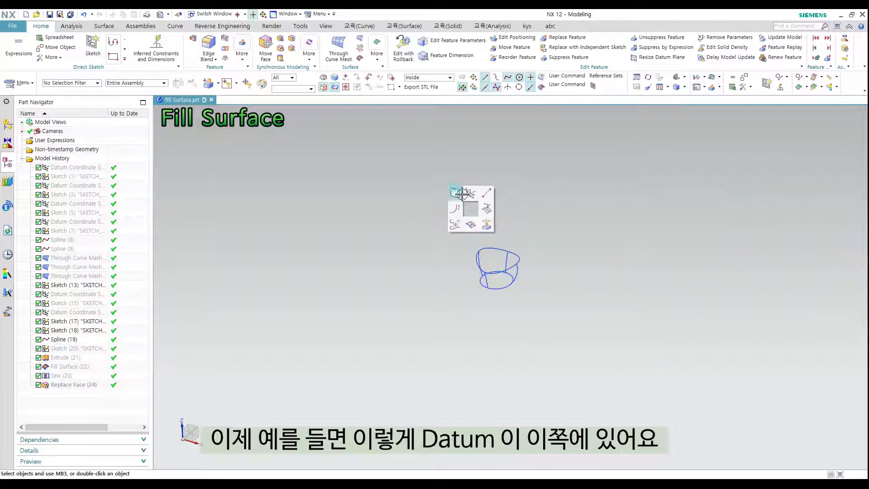
pyautogui.click(461, 193)
pyautogui.moveTo(471, 253); pyautogui.dragTo(258, 192)
pyautogui.middleClick(448, 284)
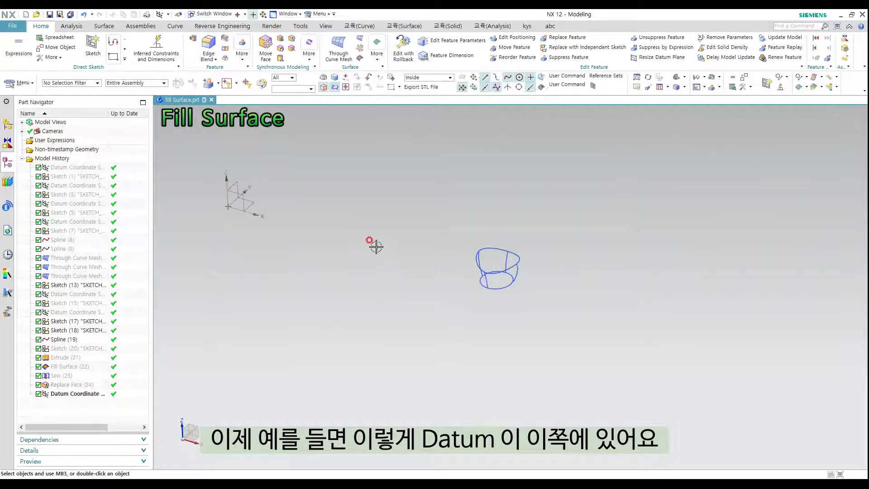
# Set the view's rotation reference to the origin of the new datum coordinate system and orbit around it
pyautogui.keyDown('shift'); pyautogui.moveTo(376, 247); pyautogui.dragTo(459, 295, button='middle'); pyautogui.keyUp('shift')
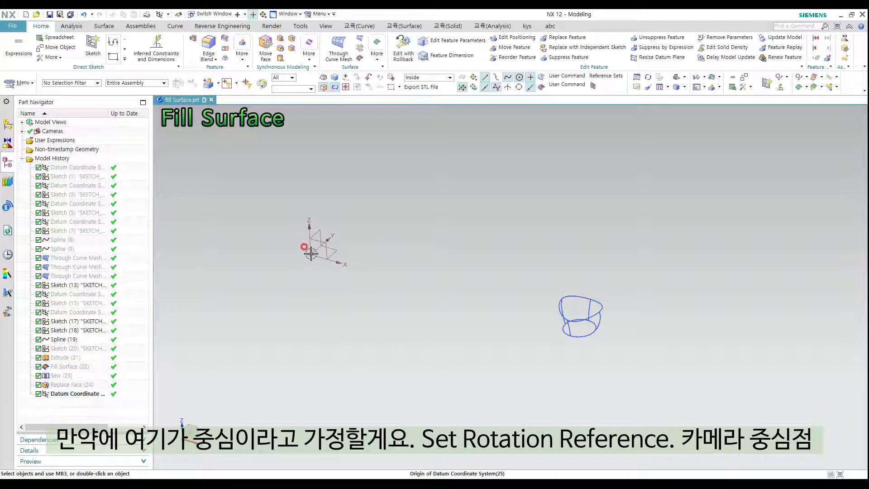
pyautogui.rightClick(390, 216)
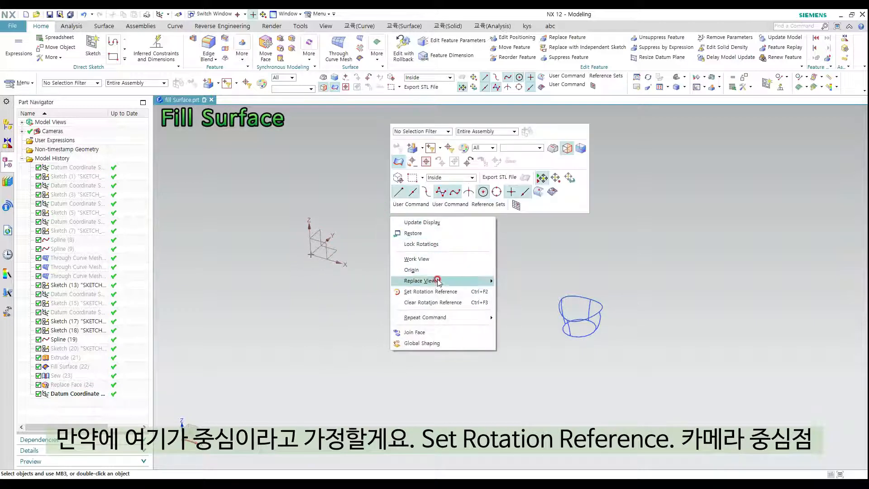
pyautogui.click(309, 254)
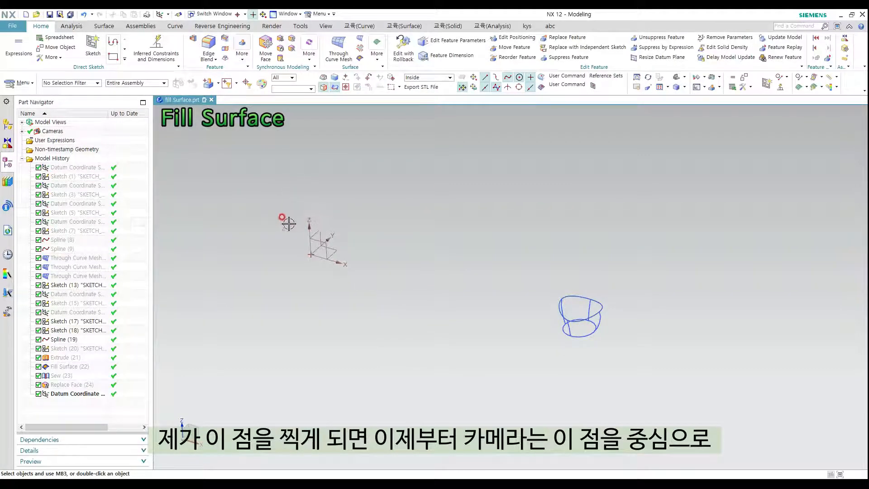
pyautogui.moveTo(406, 256); pyautogui.dragTo(369, 234, button='middle')
pyautogui.moveTo(581, 339); pyautogui.dragTo(519, 297, button='middle')
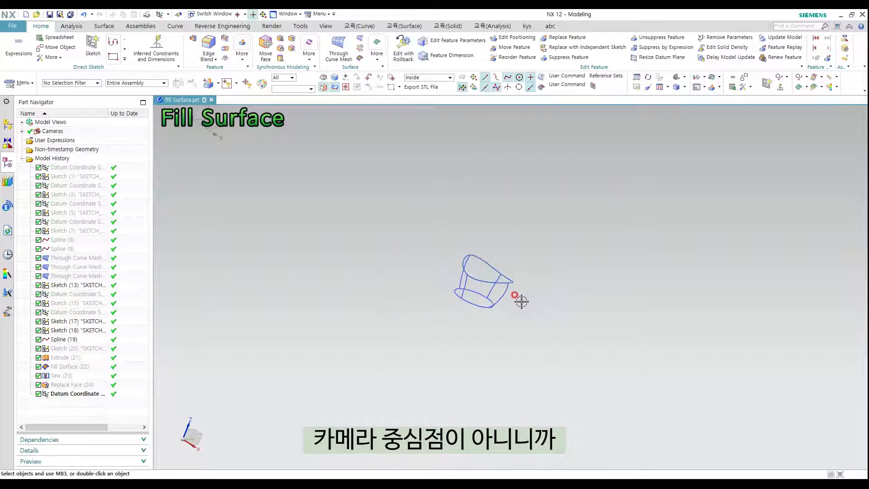
# Move the rotation reference from the datum origin back to the middle of the curve frame and orbit the view
pyautogui.scroll(5, 502, 298)
pyautogui.rightClick(562, 267)
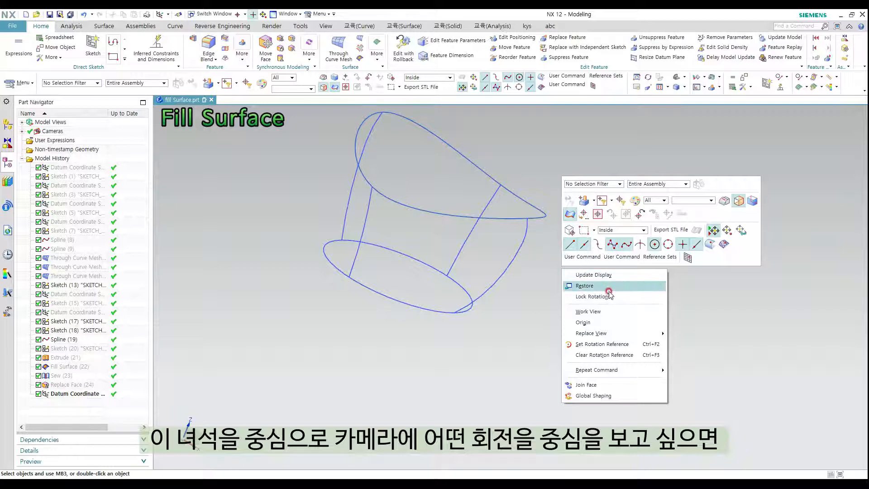
pyautogui.click(622, 346)
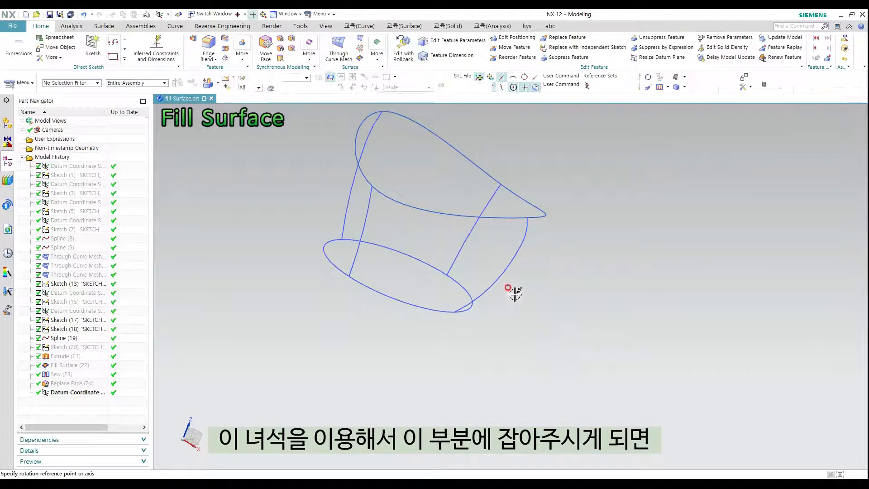
pyautogui.click(423, 262)
pyautogui.moveTo(422, 262); pyautogui.dragTo(502, 303, button='middle')
pyautogui.scroll(4, 546, 321)
pyautogui.scroll(-4, 546, 321)
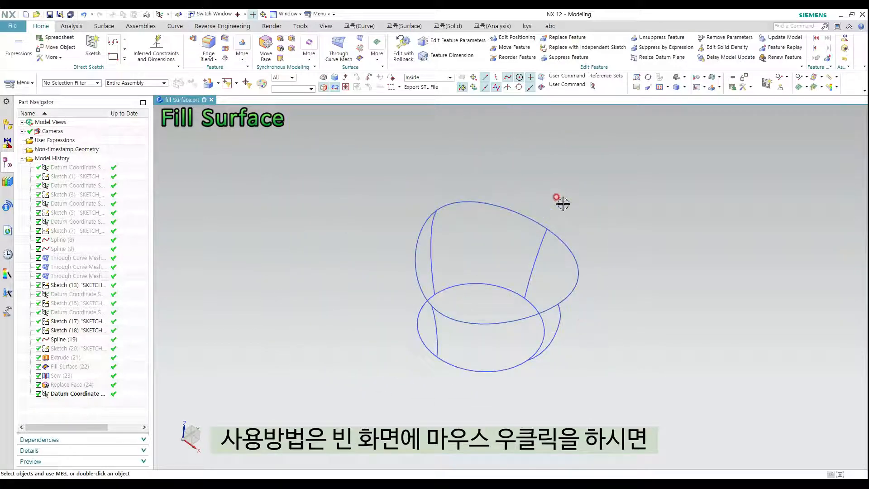
pyautogui.rightClick(648, 211)
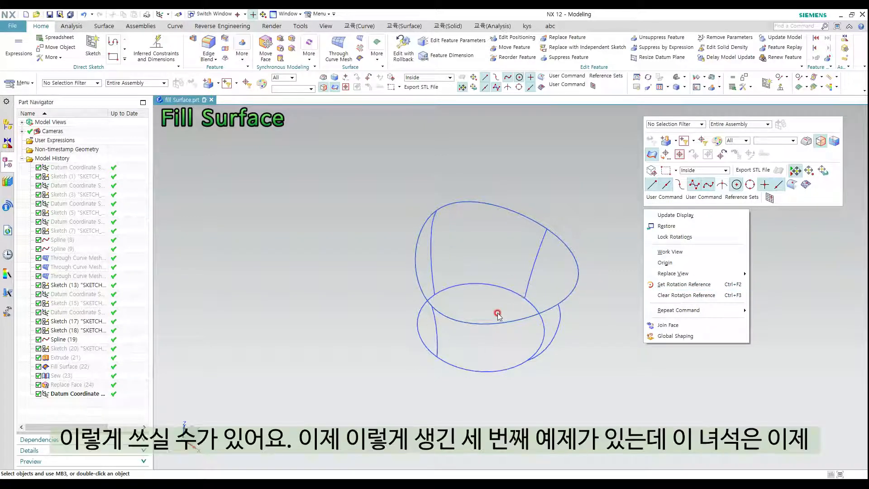
pyautogui.moveTo(540, 302)
pyautogui.mouseDown(button='middle')
pyautogui.moveTo(543, 311)
pyautogui.moveTo(521, 307)
pyautogui.moveTo(564, 257)
pyautogui.moveTo(539, 289)
pyautogui.mouseUp(button='middle')
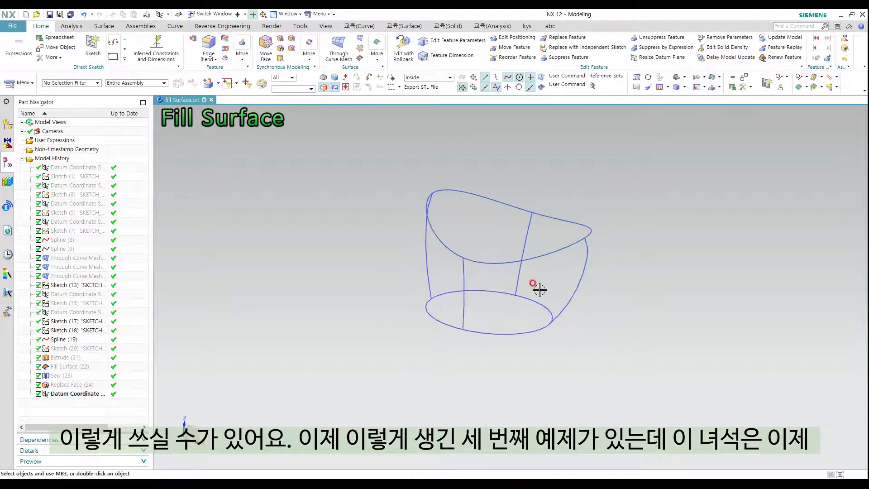
pyautogui.moveTo(605, 272)
pyautogui.mouseDown(button='middle')
pyautogui.moveTo(596, 284)
pyautogui.moveTo(603, 289)
pyautogui.mouseUp(button='middle')
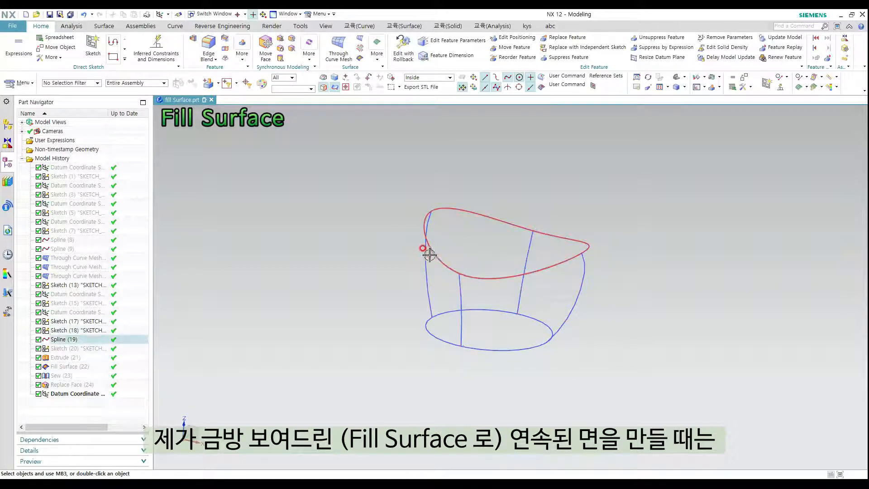
pyautogui.moveTo(459, 287); pyautogui.dragTo(582, 269, button='middle')
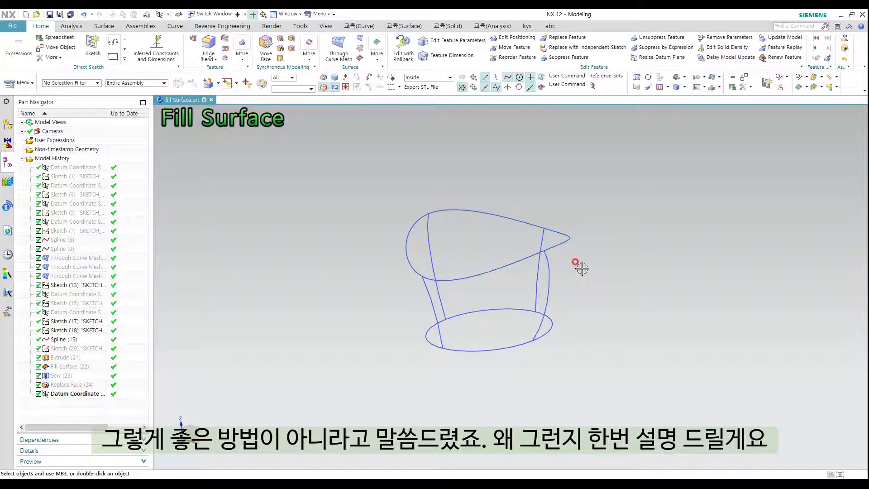
# Try to fill one side panel of the curve frame with Fill Surface, selecting its upper, lower and two side curves as the boundary
pyautogui.rightClick(619, 257)
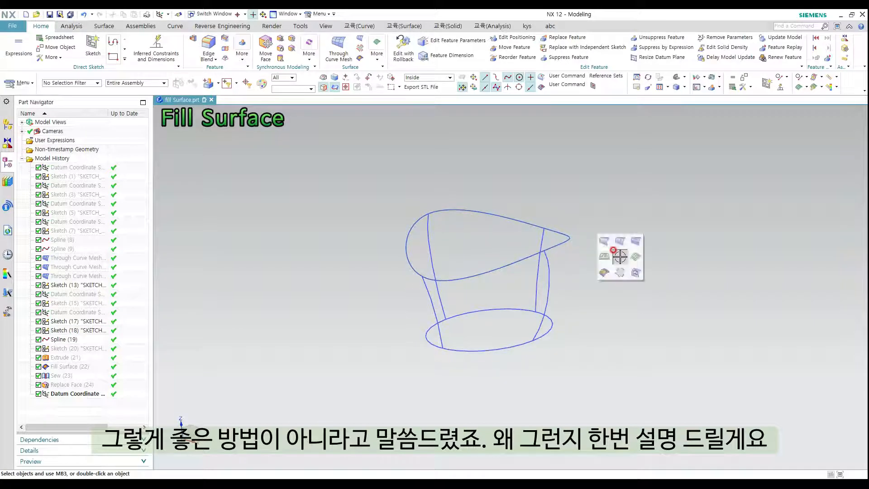
pyautogui.click(604, 272)
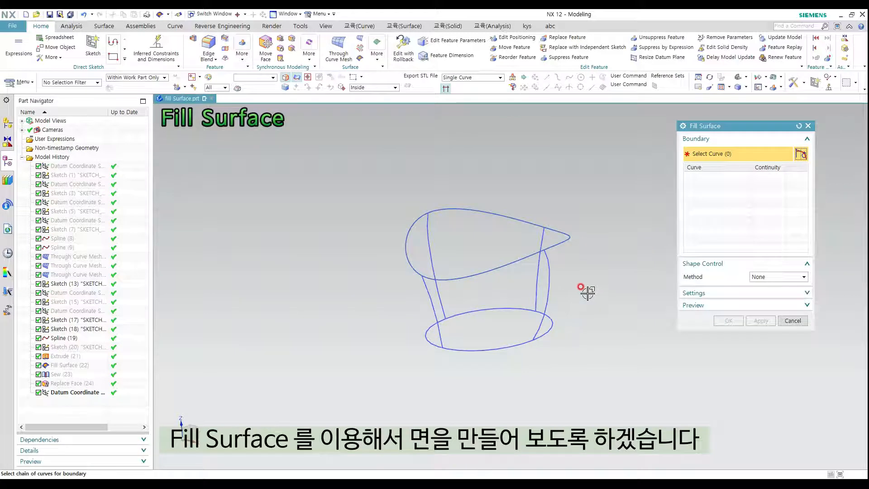
pyautogui.moveTo(443, 286); pyautogui.dragTo(446, 297, button='middle')
pyautogui.click(446, 297)
pyautogui.click(495, 276)
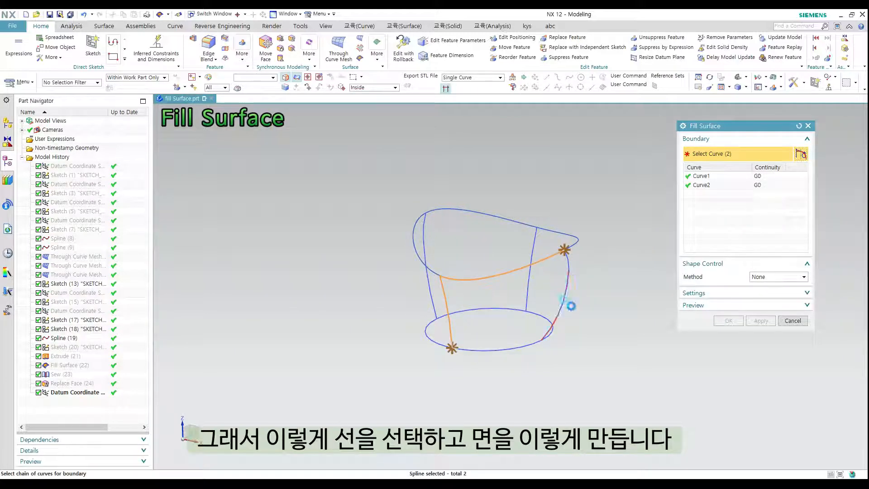
pyautogui.click(563, 303)
pyautogui.click(504, 350)
pyautogui.click(501, 346)
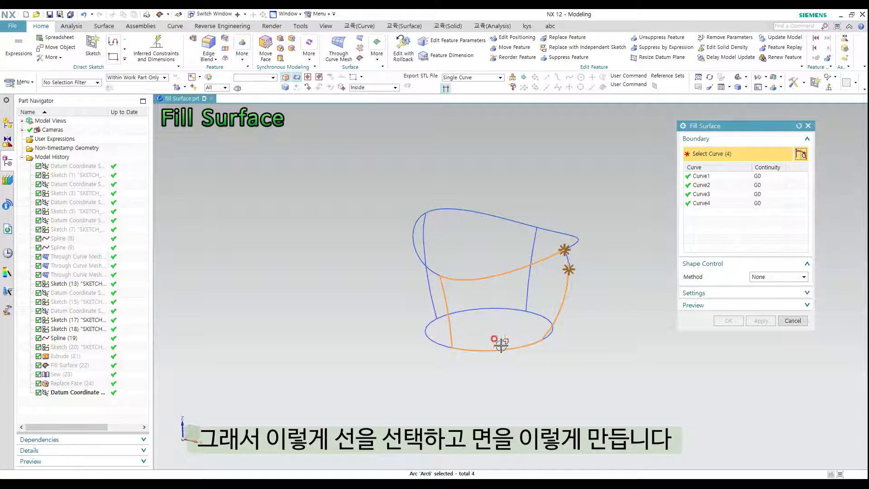
pyautogui.click(568, 273)
# Try to extend the Fill Surface boundary around the remaining side panels of the curve frame, and cancel the command
pyautogui.moveTo(584, 274); pyautogui.dragTo(556, 283, button='middle')
pyautogui.click(523, 265)
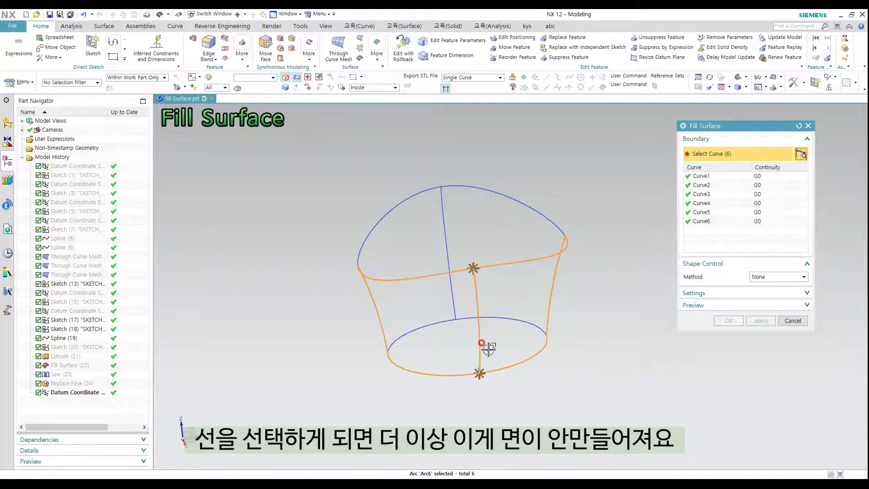
pyautogui.moveTo(611, 341); pyautogui.dragTo(545, 349, button='middle')
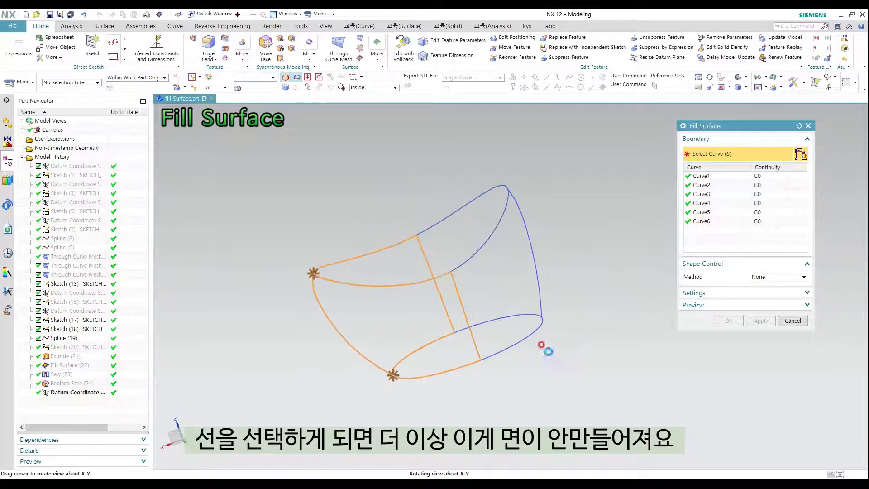
pyautogui.click(537, 268)
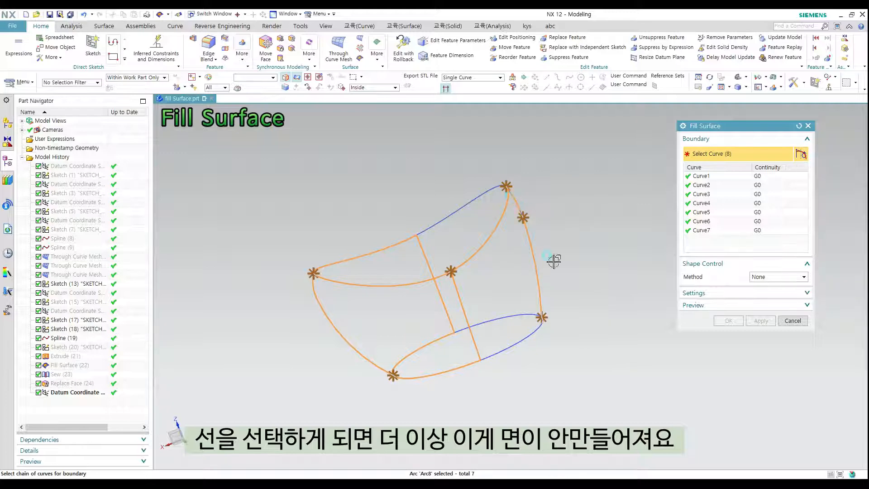
pyautogui.click(521, 341)
pyautogui.moveTo(589, 349); pyautogui.dragTo(514, 345, button='middle')
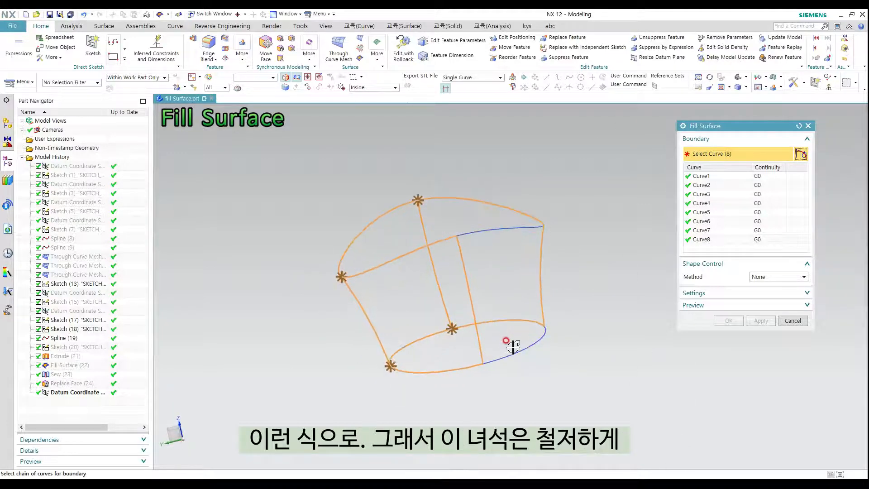
pyautogui.moveTo(537, 281); pyautogui.dragTo(574, 290, button='middle')
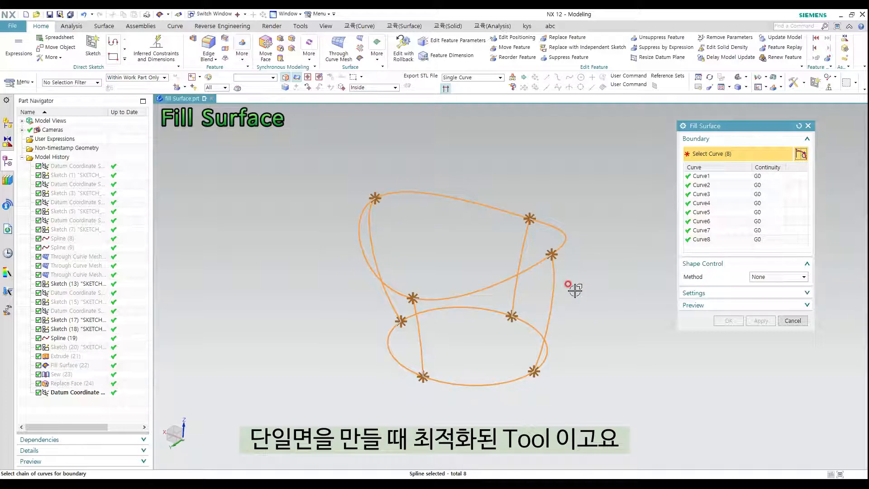
pyautogui.moveTo(523, 313); pyautogui.dragTo(528, 305, button='middle')
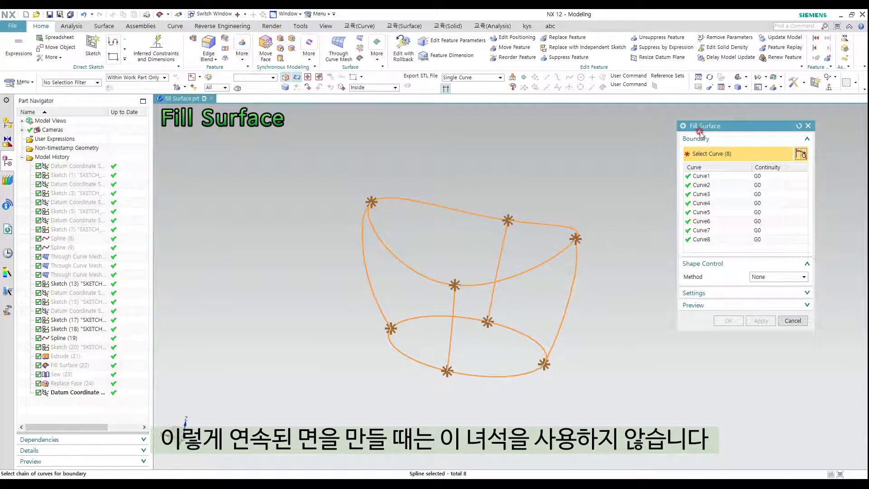
pyautogui.moveTo(700, 132); pyautogui.dragTo(707, 119)
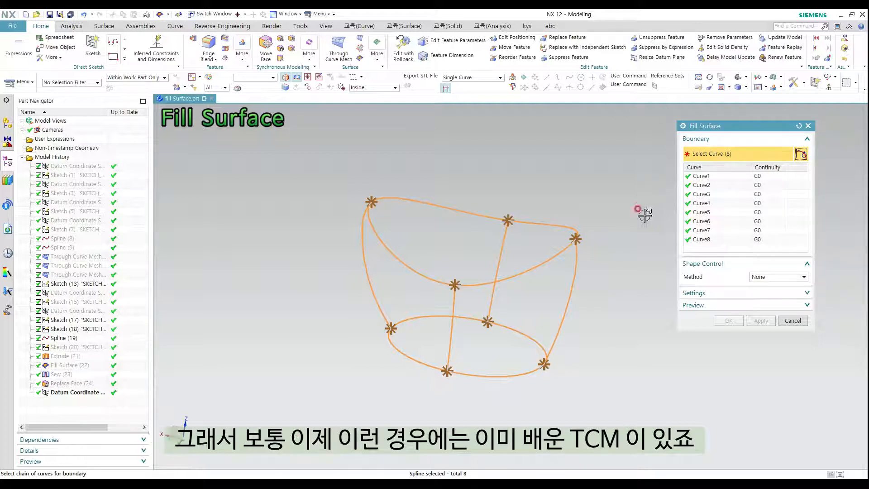
pyautogui.press('Escape')
# Start a Through Curve Mesh with the upper closed spline and the lower closed arc loop as its two primary curves
pyautogui.moveTo(393, 258); pyautogui.dragTo(512, 263, button='middle')
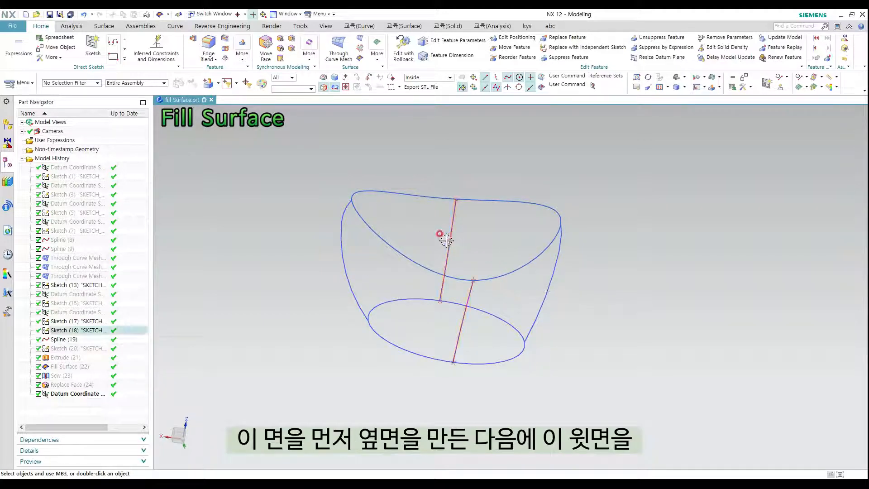
pyautogui.moveTo(459, 240)
pyautogui.mouseDown(button='middle')
pyautogui.moveTo(428, 204)
pyautogui.moveTo(452, 258)
pyautogui.moveTo(534, 273)
pyautogui.mouseUp(button='middle')
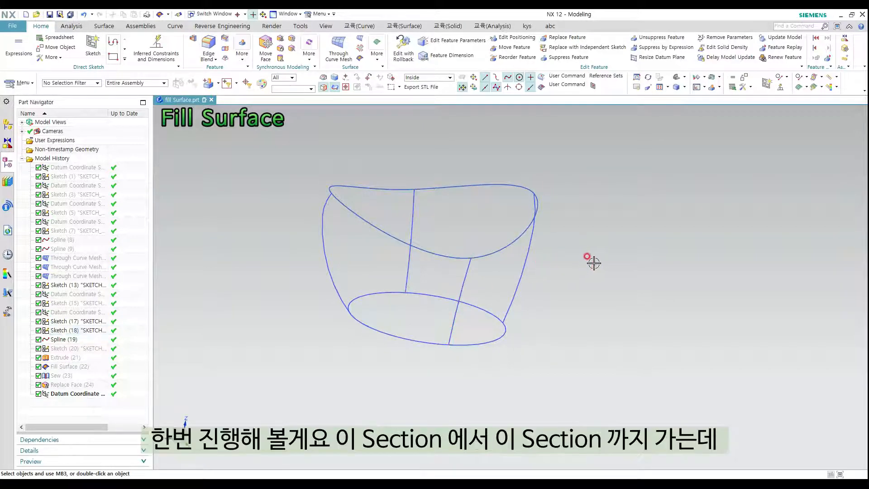
pyautogui.moveTo(602, 256); pyautogui.dragTo(613, 243, button='right')
pyautogui.click(369, 220)
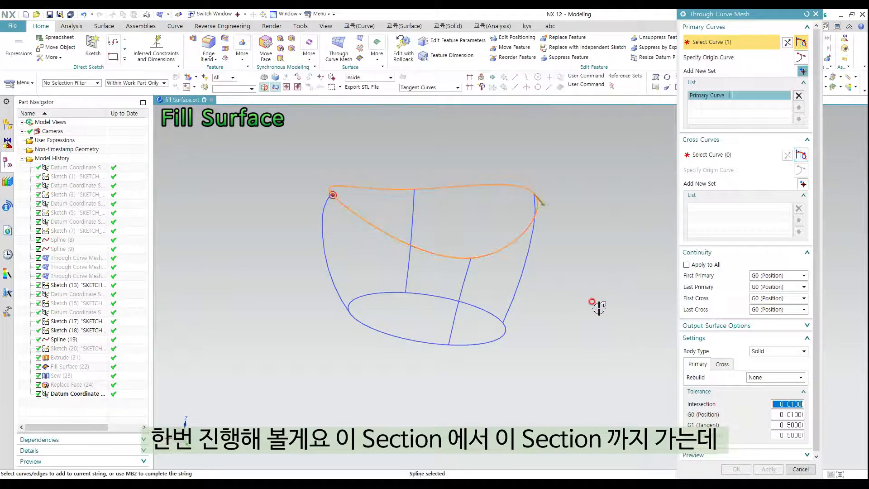
pyautogui.middleClick(566, 294)
pyautogui.click(432, 343)
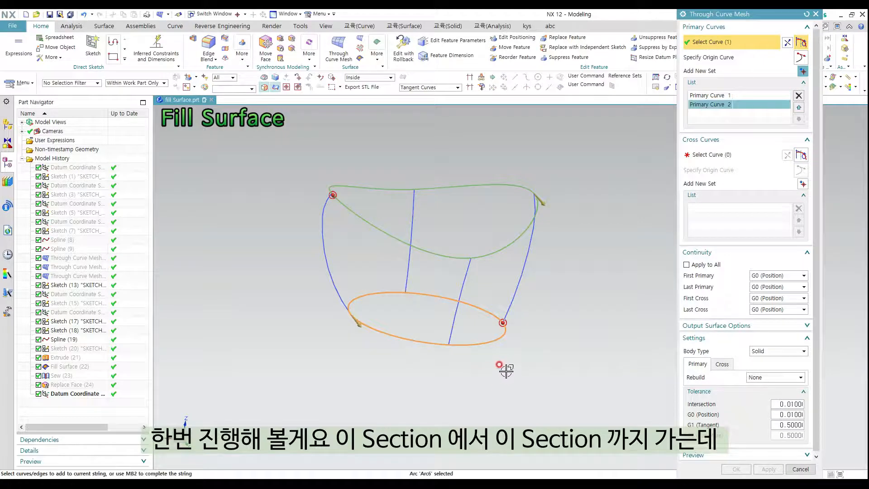
pyautogui.middleClick(703, 171)
# Add the four side arcs around the frame as separate cross curves of the Through Curve Mesh
pyautogui.click(469, 273)
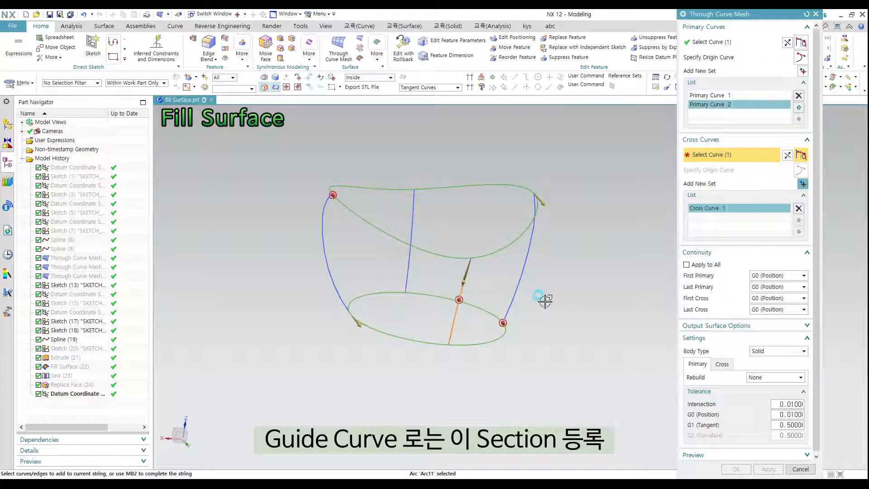
pyautogui.middleClick(571, 237)
pyautogui.click(540, 228)
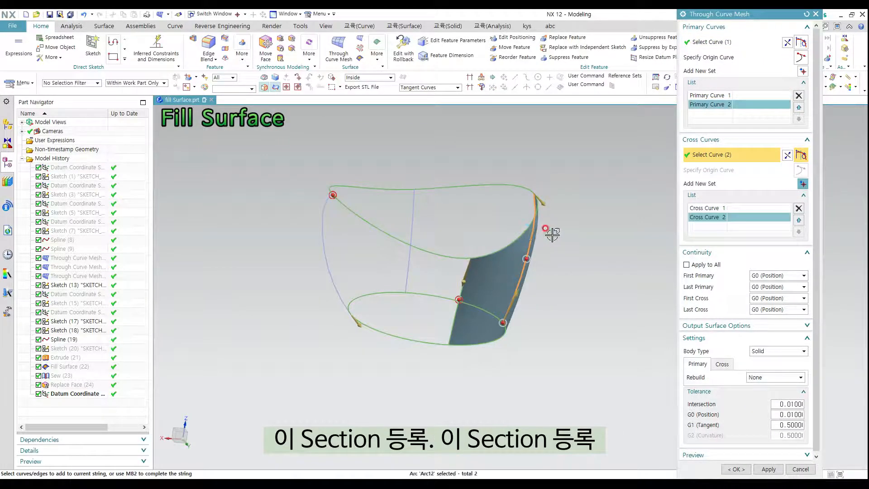
pyautogui.middleClick(541, 253)
pyautogui.click(409, 205)
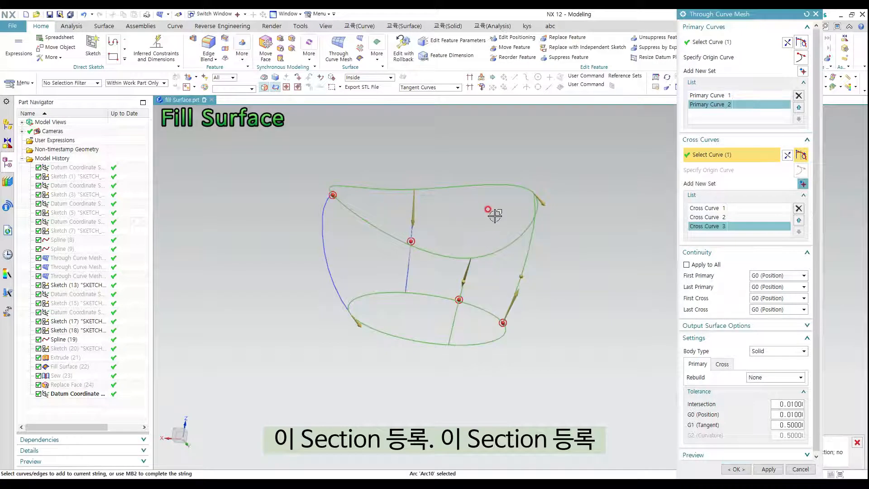
pyautogui.middleClick(481, 254)
pyautogui.click(327, 208)
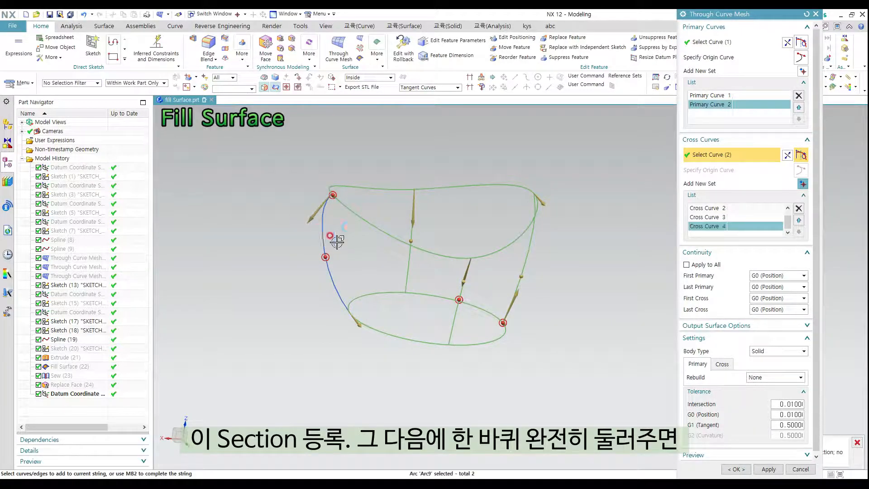
pyautogui.middleClick(420, 272)
# Select the first side arc again as the fifth cross curve to close the loop, and create the side mesh
pyautogui.scroll(4, 466, 278)
pyautogui.scroll(2, 466, 279)
pyautogui.click(453, 248)
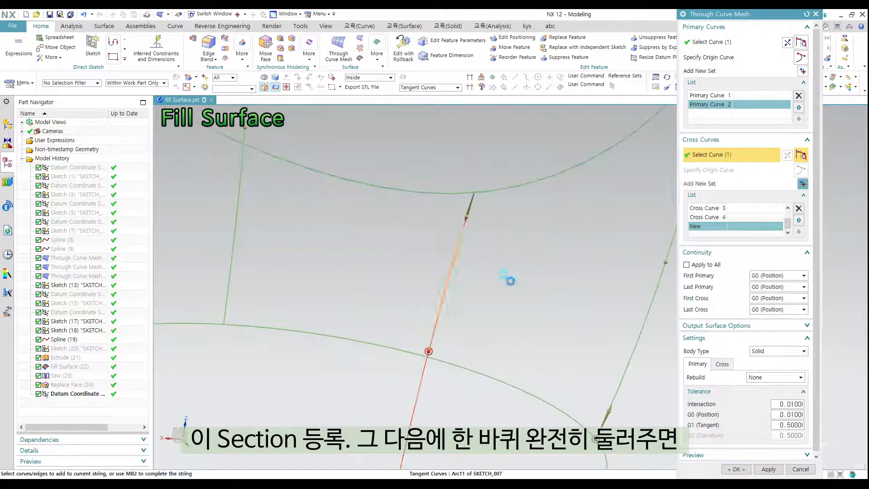
pyautogui.scroll(-5, 508, 281)
pyautogui.moveTo(560, 281); pyautogui.dragTo(557, 305, button='middle')
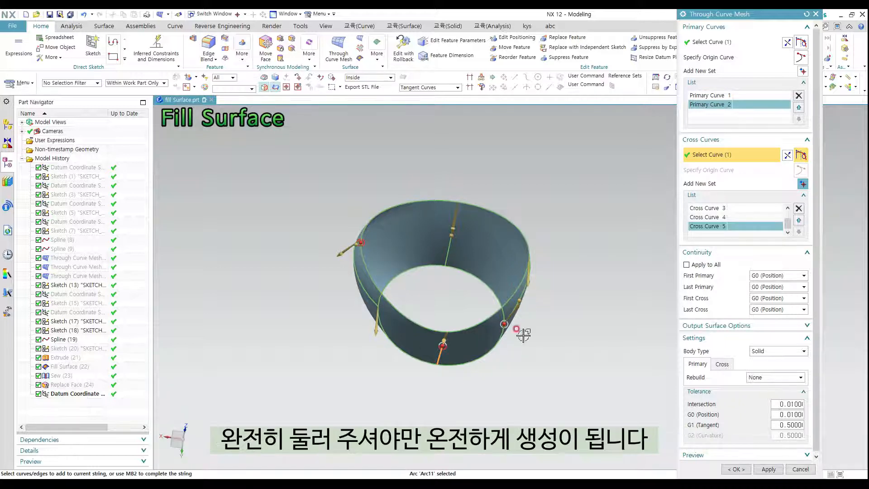
pyautogui.moveTo(576, 274)
pyautogui.mouseDown(button='middle')
pyautogui.moveTo(562, 244)
pyautogui.moveTo(582, 266)
pyautogui.mouseUp(button='middle')
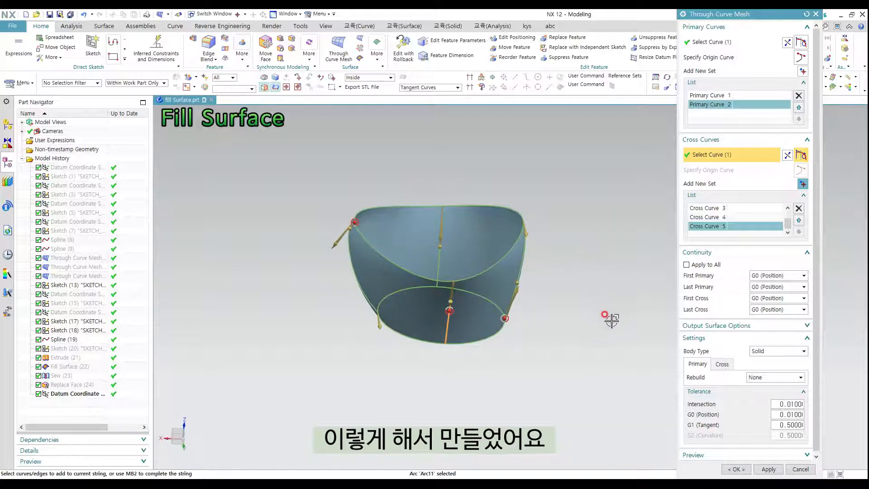
pyautogui.click(730, 469)
# Try to fill the open top of the mesh with Fill Surface, picking single curves along the upper rim as boundary
pyautogui.moveTo(588, 353); pyautogui.dragTo(500, 222, button='middle')
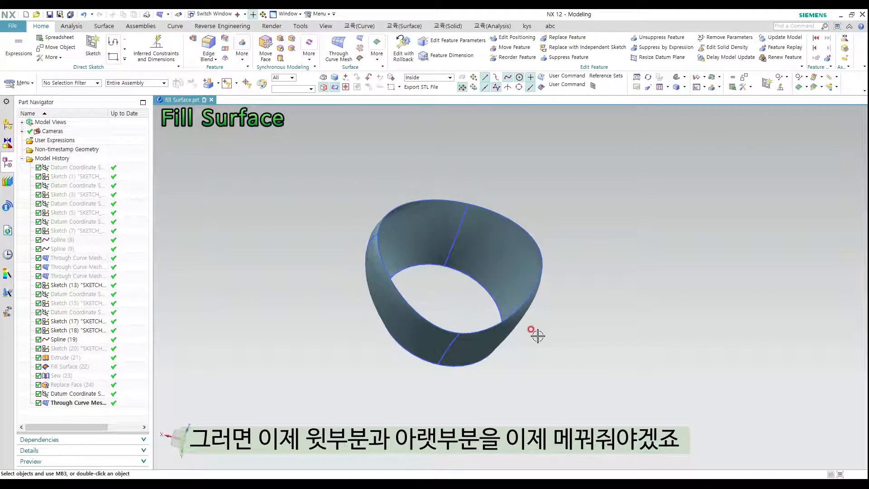
pyautogui.moveTo(537, 335); pyautogui.dragTo(359, 273, button='middle')
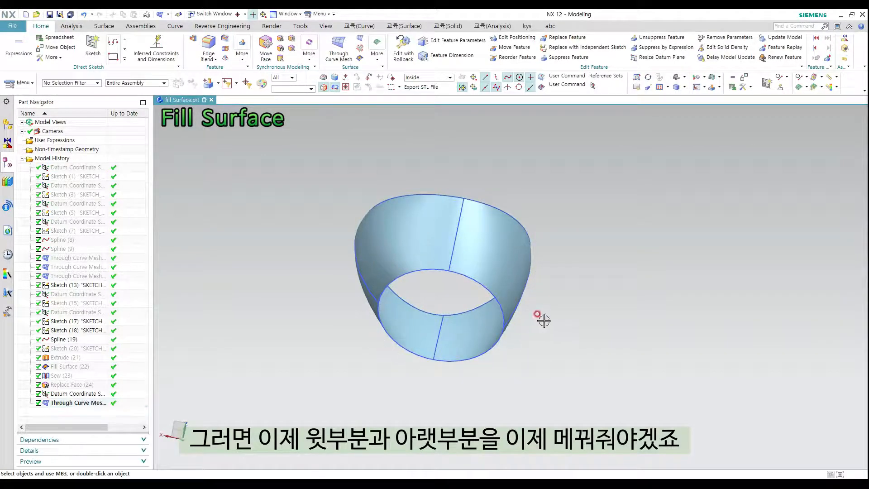
pyautogui.moveTo(556, 320); pyautogui.dragTo(532, 267, button='middle')
pyautogui.scroll(2, 532, 267)
pyautogui.moveTo(591, 299); pyautogui.dragTo(566, 259, button='middle')
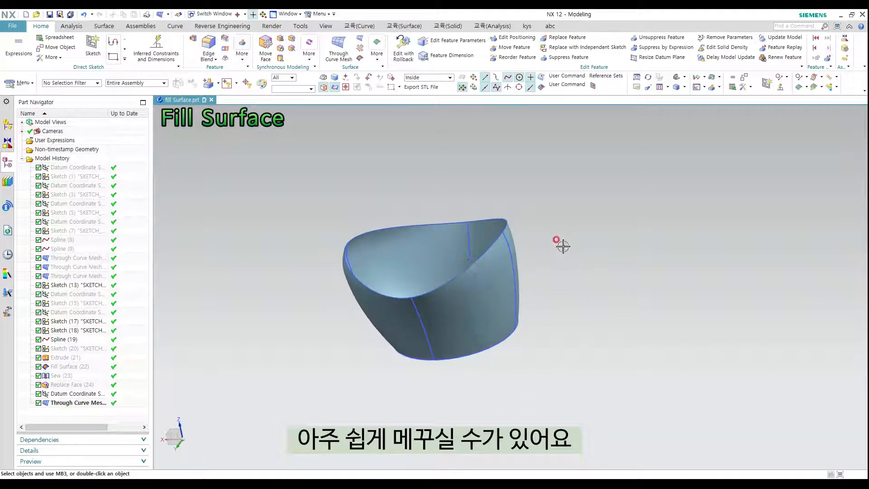
pyautogui.keyDown('ctrl'); pyautogui.keyDown('shift'); pyautogui.moveTo(577, 226); pyautogui.dragTo(561, 240); pyautogui.keyUp('shift'); pyautogui.keyUp('ctrl')
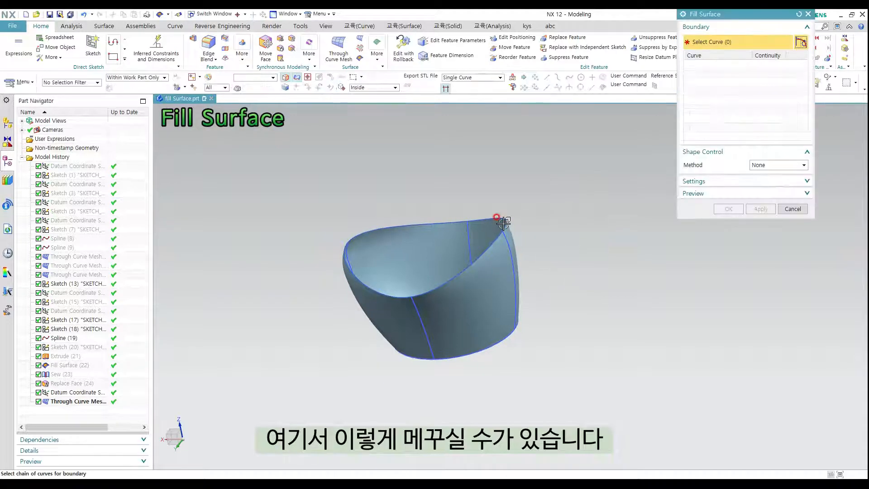
pyautogui.click(499, 218)
pyautogui.click(443, 221)
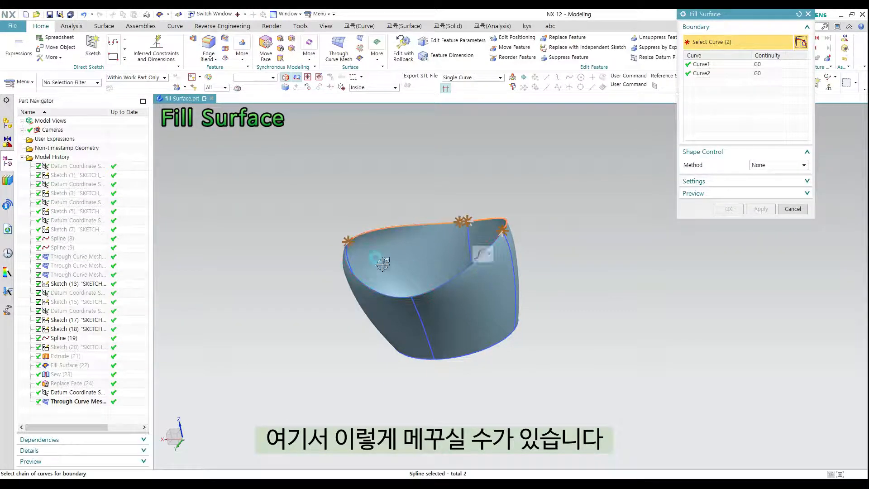
pyautogui.click(450, 277)
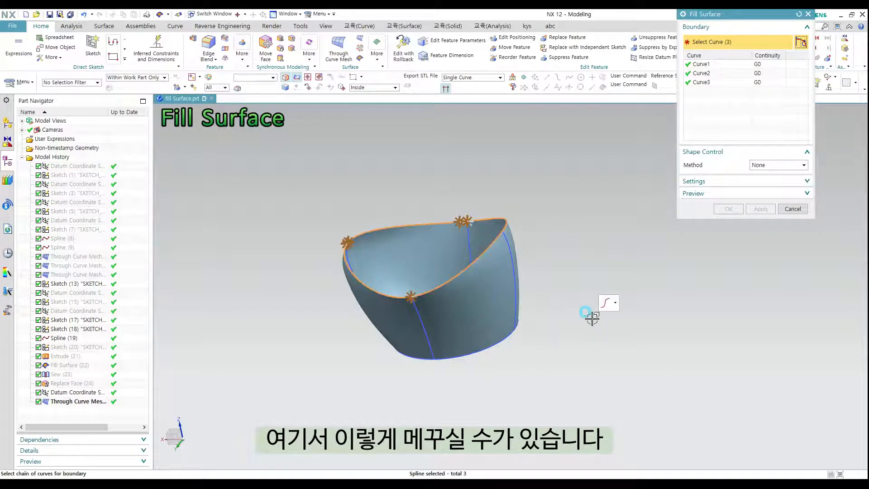
pyautogui.moveTo(400, 282); pyautogui.dragTo(427, 291, button='middle')
pyautogui.scroll(8, 453, 213)
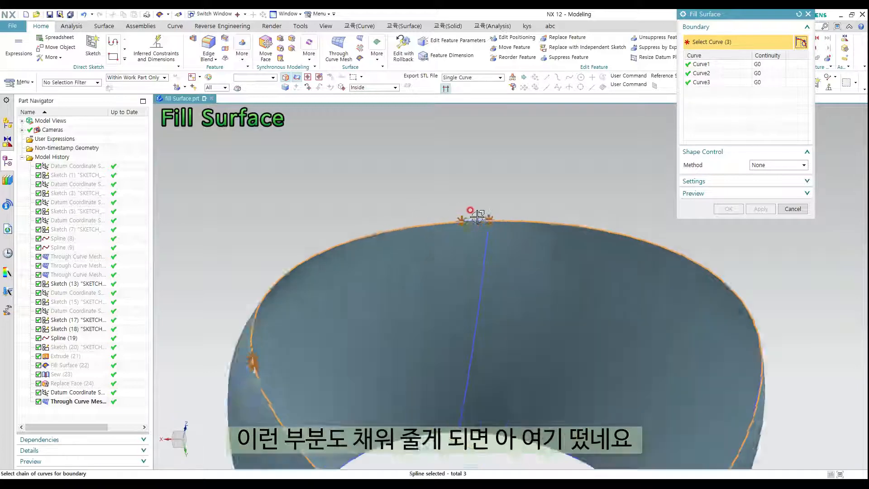
# Remove two of the rim curves from the Fill Surface boundary, check the overlapping rim up close, and cancel the command
pyautogui.keyDown('shift'); pyautogui.click(515, 221); pyautogui.keyUp('shift')
pyautogui.scroll(-8, 497, 202)
pyautogui.scroll(10, 386, 244)
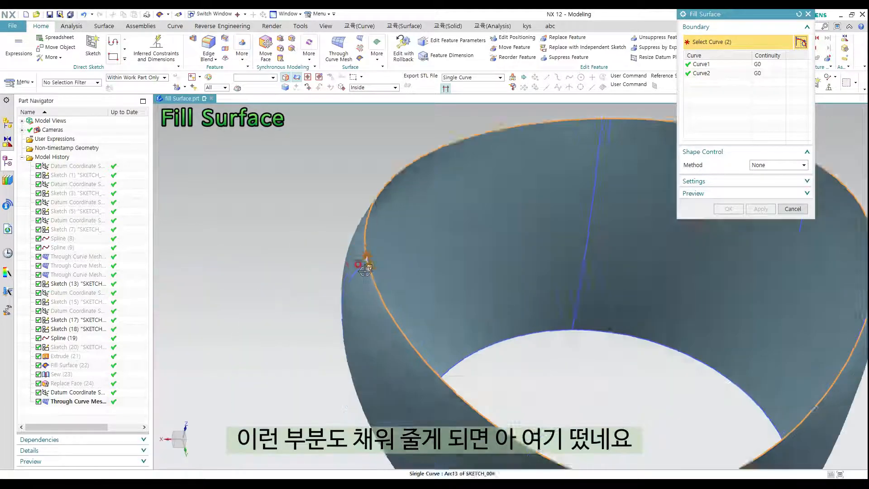
pyautogui.keyDown('shift'); pyautogui.click(386, 244); pyautogui.keyUp('shift')
pyautogui.scroll(-8, 383, 246)
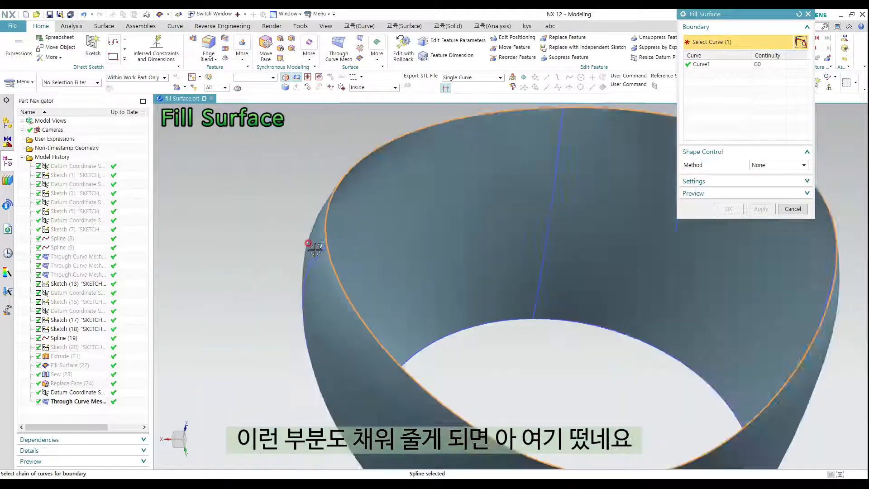
pyautogui.scroll(10, 392, 307)
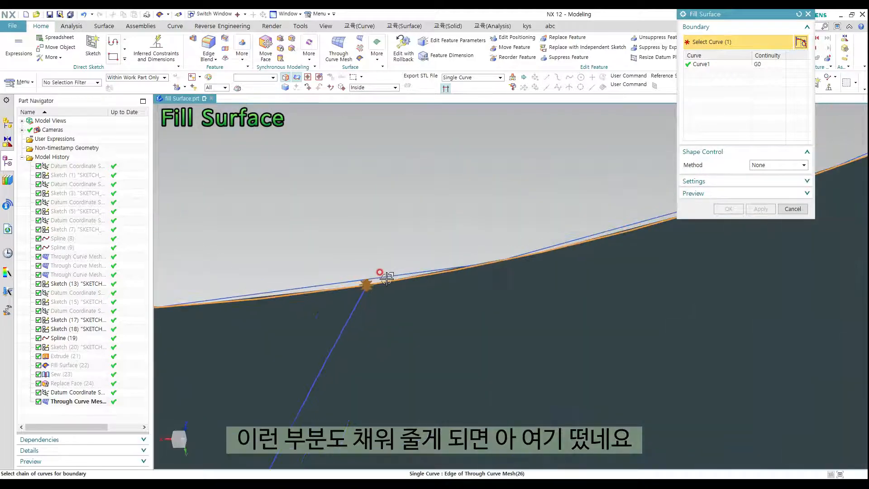
pyautogui.press('Escape')
# Fill the open top with Fill Surface, using the Tangent Curves rule to take the whole upper spline as one boundary
pyautogui.scroll(-10, 403, 287)
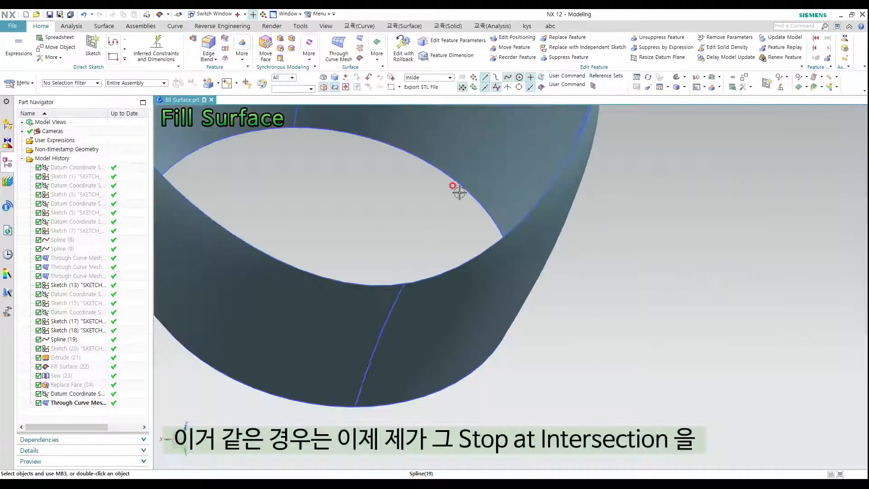
pyautogui.rightClick(645, 284)
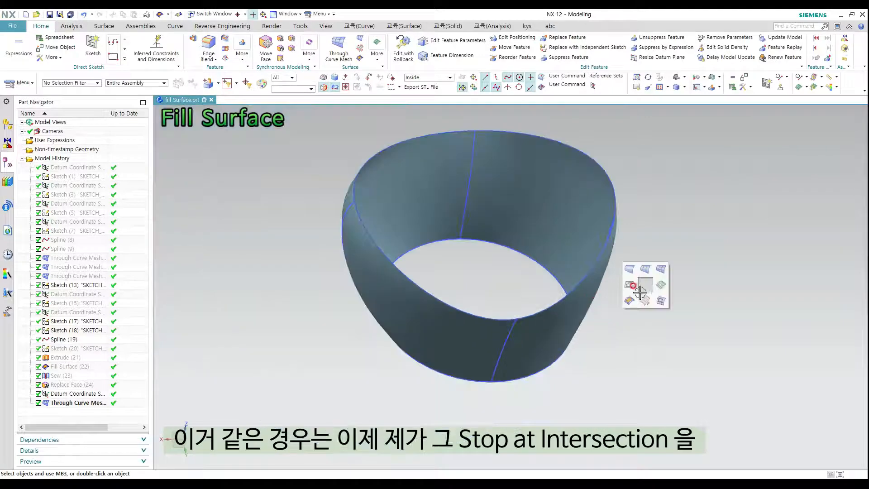
pyautogui.click(629, 300)
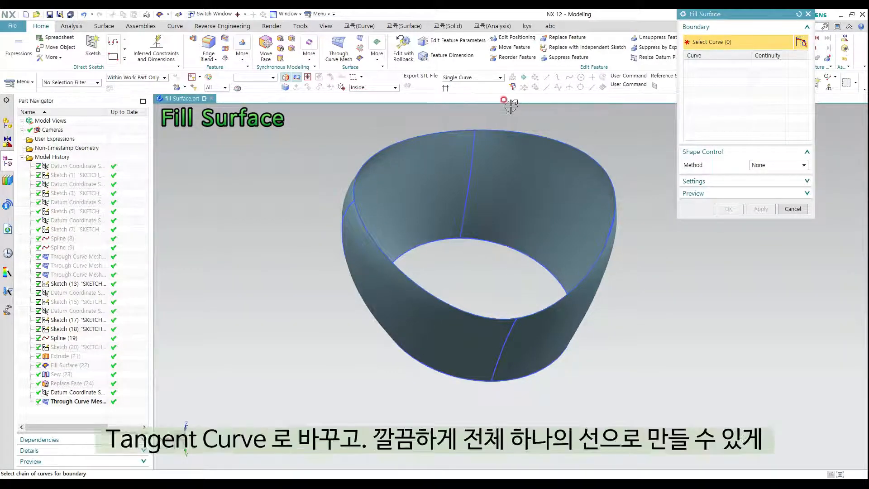
pyautogui.click(475, 80)
pyautogui.click(460, 100)
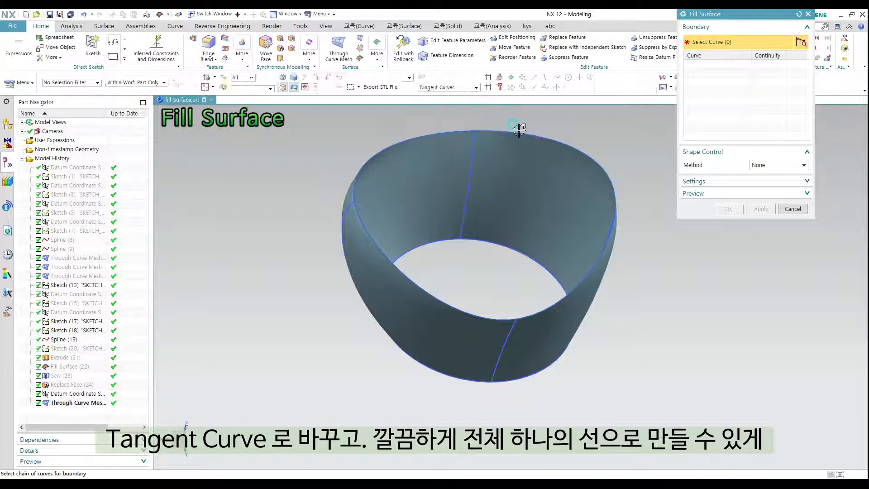
pyautogui.click(438, 135)
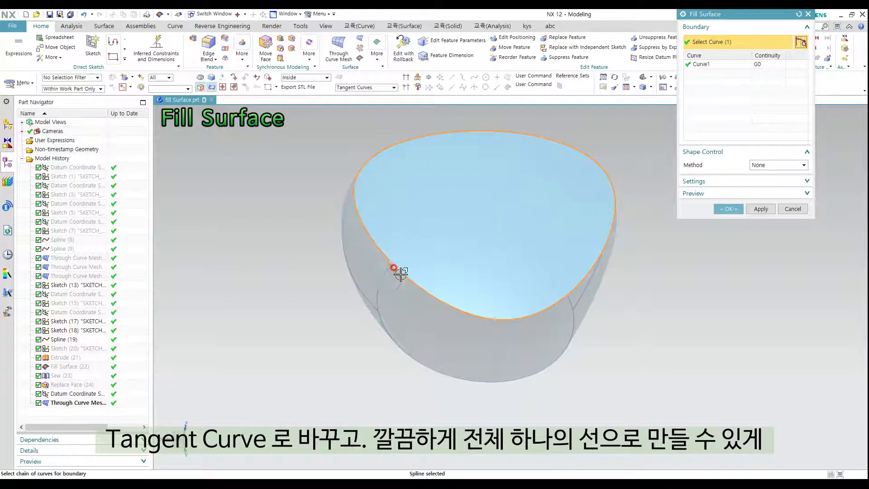
pyautogui.moveTo(507, 252); pyautogui.dragTo(528, 248, button='middle')
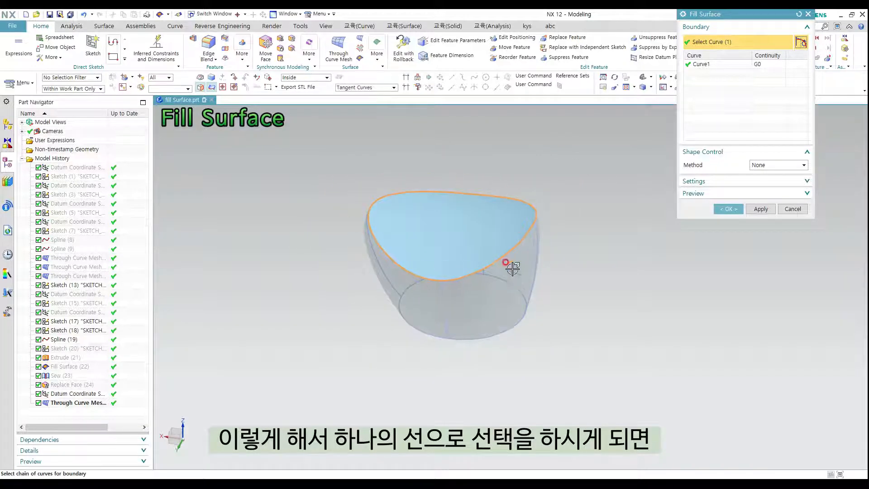
pyautogui.scroll(3, 550, 240)
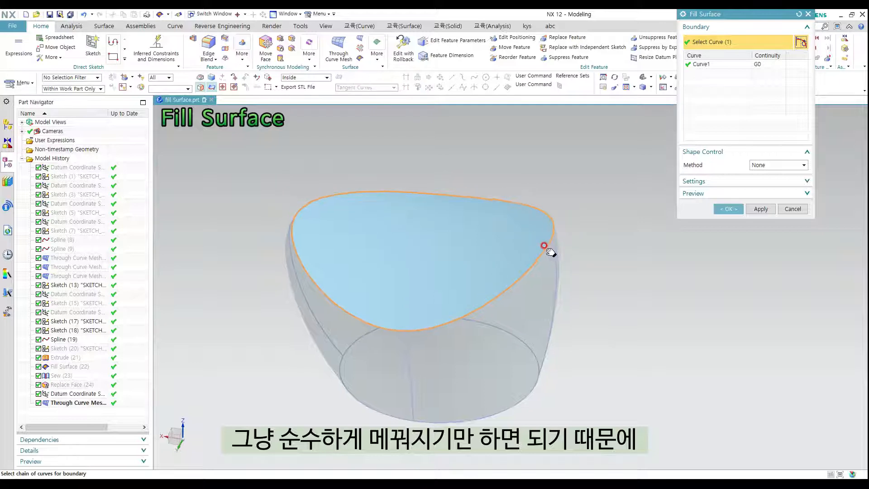
pyautogui.keyDown('shift'); pyautogui.moveTo(548, 246); pyautogui.dragTo(576, 250, button='middle'); pyautogui.keyUp('shift')
pyautogui.click(765, 210)
# Close the planar bottom opening with a Bounded Plane, selecting the lower arc loop as its planar section
pyautogui.moveTo(724, 236); pyautogui.dragTo(610, 283, button='middle')
pyautogui.moveTo(578, 257); pyautogui.dragTo(618, 237, button='middle')
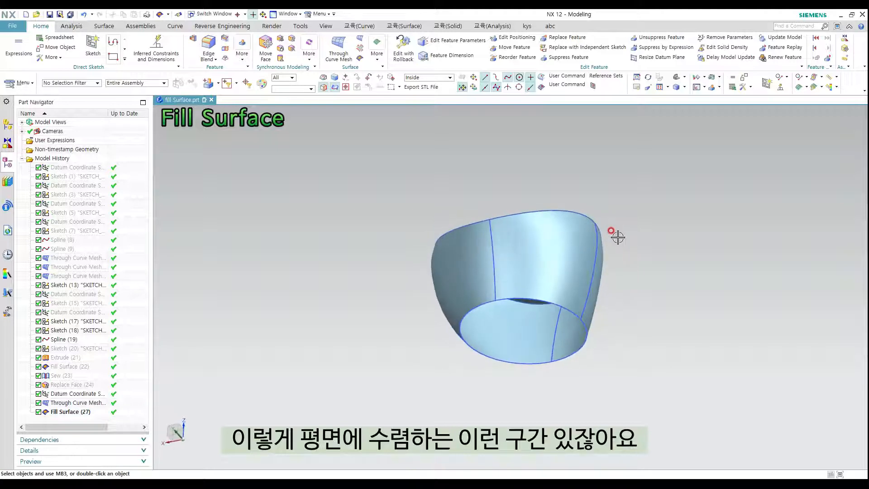
pyautogui.moveTo(537, 322); pyautogui.dragTo(532, 285, button='middle')
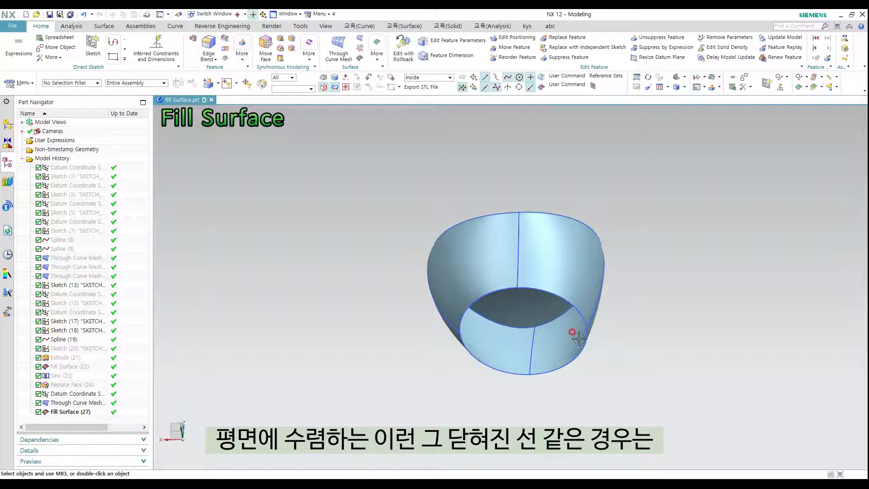
pyautogui.keyDown('shift'); pyautogui.moveTo(654, 323); pyautogui.dragTo(633, 297, button='middle'); pyautogui.keyUp('shift')
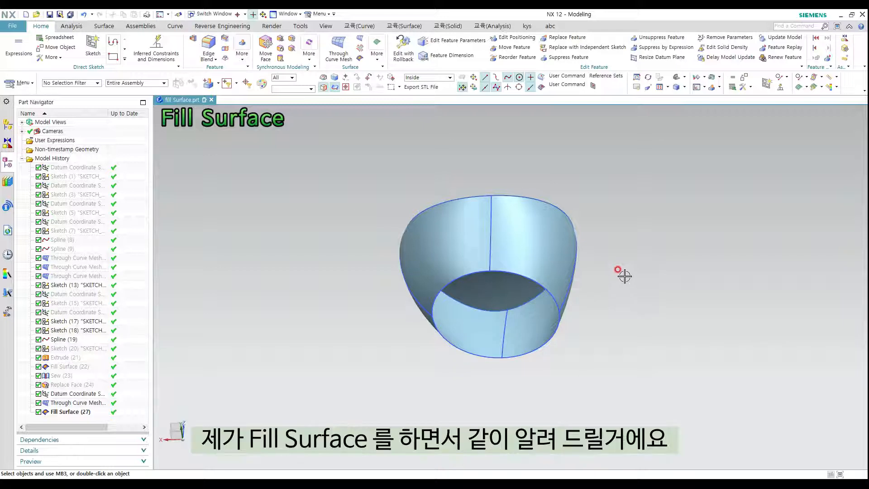
pyautogui.keyDown('ctrl'); pyautogui.keyDown('shift'); pyautogui.click(626, 253); pyautogui.keyUp('shift'); pyautogui.keyUp('ctrl')
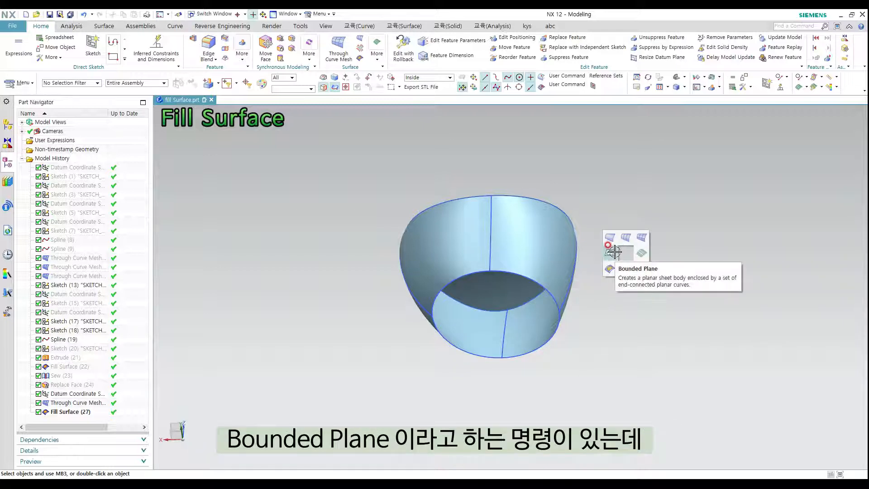
pyautogui.click(614, 252)
pyautogui.moveTo(626, 248); pyautogui.dragTo(603, 300, button='middle')
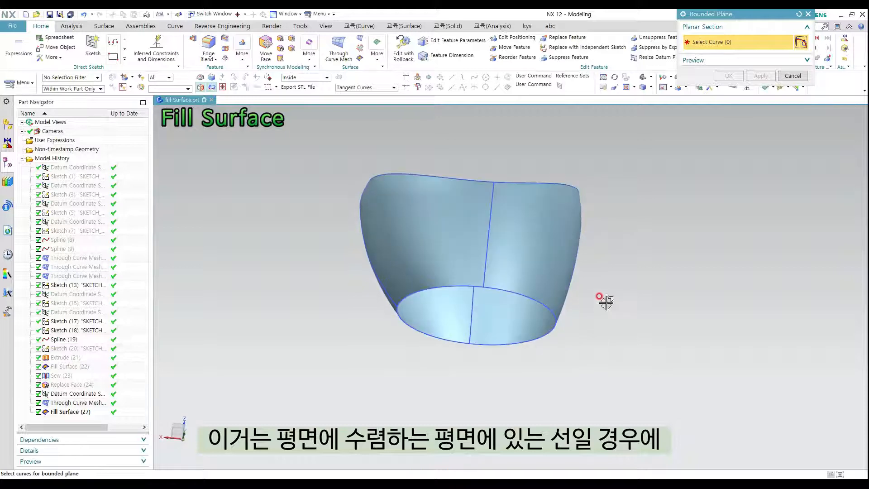
pyautogui.click(523, 295)
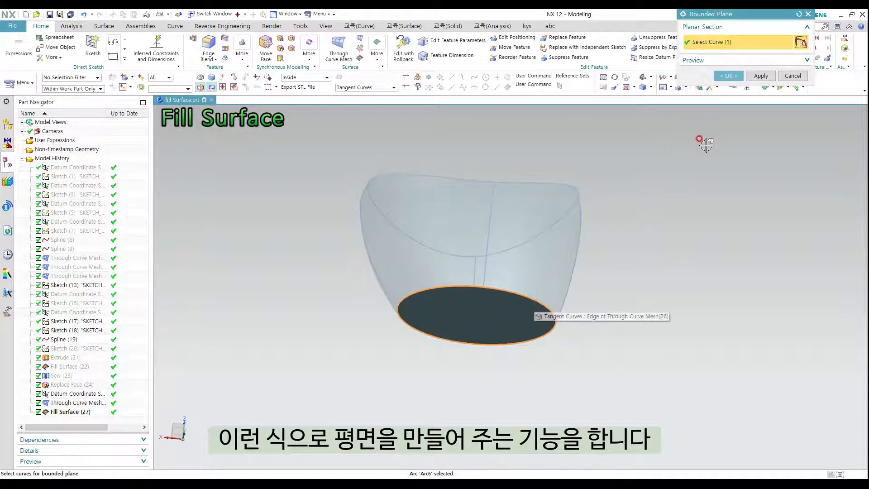
pyautogui.click(727, 76)
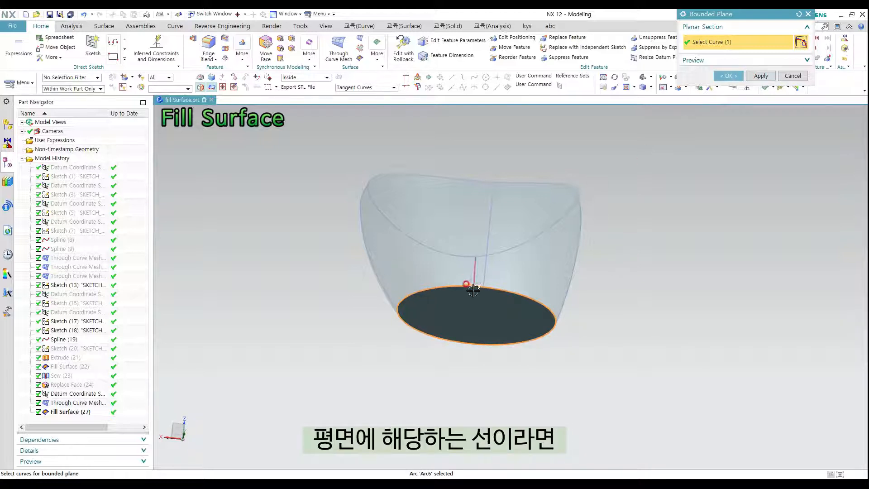
pyautogui.click(761, 76)
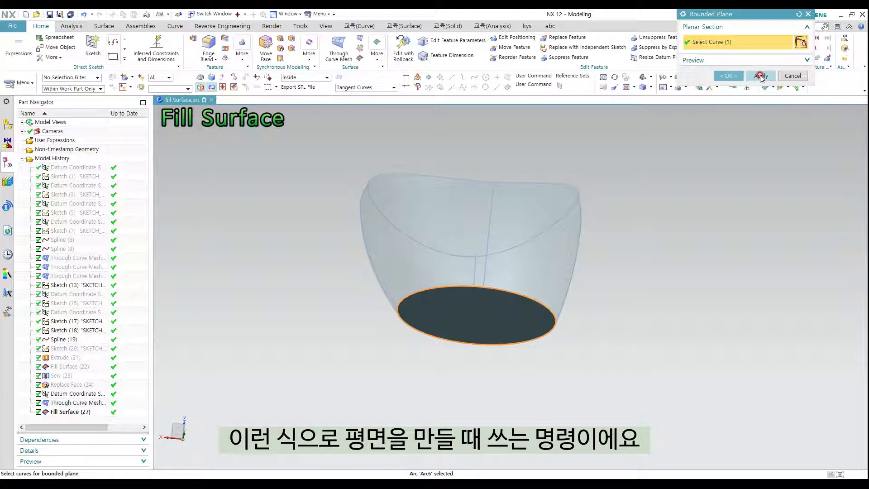
pyautogui.moveTo(561, 299); pyautogui.dragTo(492, 296, button='middle')
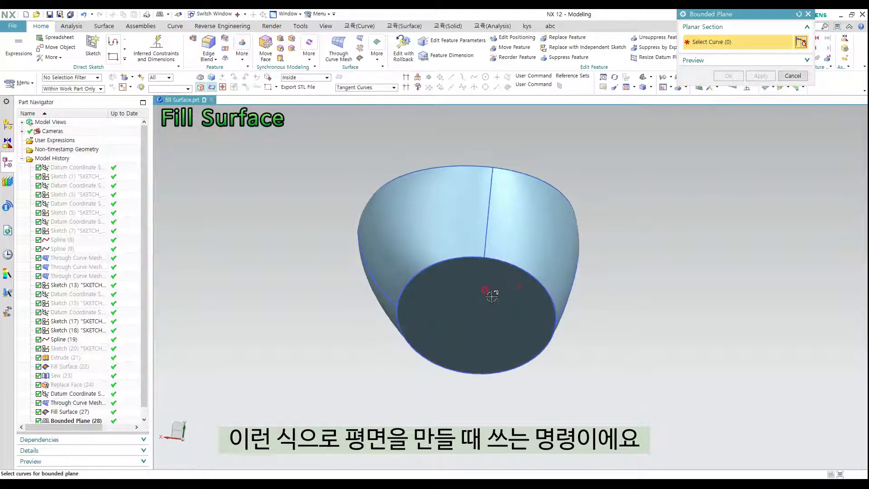
pyautogui.press('Escape')
pyautogui.moveTo(643, 246)
pyautogui.mouseDown(button='middle')
pyautogui.moveTo(648, 220)
pyautogui.moveTo(641, 245)
pyautogui.moveTo(633, 232)
pyautogui.mouseUp(button='middle')
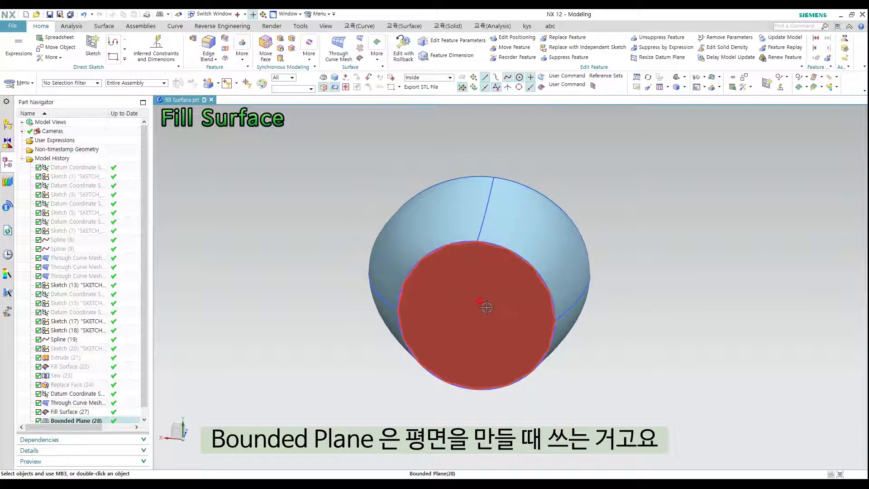
pyautogui.moveTo(486, 308); pyautogui.dragTo(490, 213, button='middle')
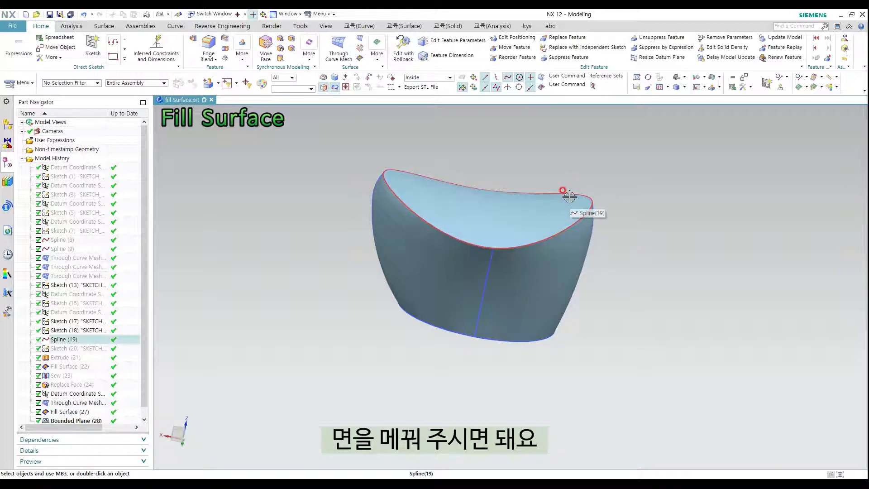
# Sew the sheets together, with the top Fill Surface as target and the mesh sides and bottom plane as tools
pyautogui.moveTo(551, 206); pyautogui.dragTo(565, 294, button='middle')
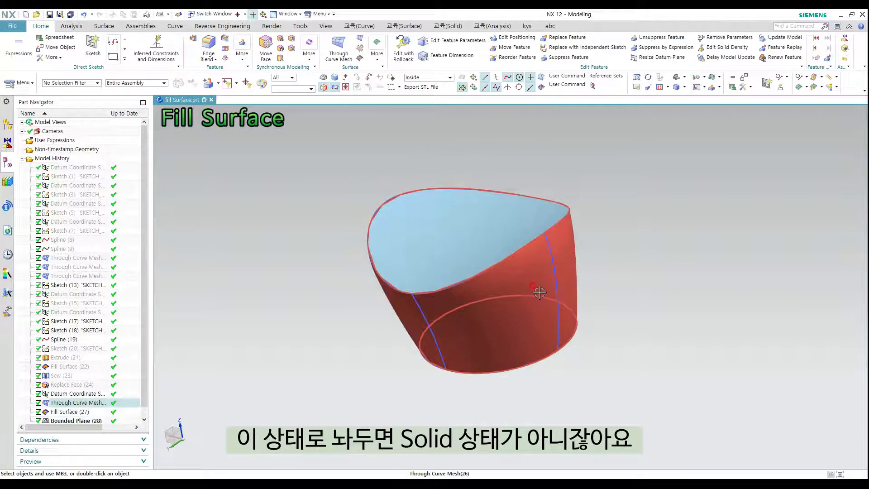
pyautogui.moveTo(611, 283)
pyautogui.mouseDown(button='middle')
pyautogui.moveTo(594, 271)
pyautogui.moveTo(599, 266)
pyautogui.moveTo(578, 270)
pyautogui.moveTo(568, 252)
pyautogui.moveTo(579, 248)
pyautogui.mouseUp(button='middle')
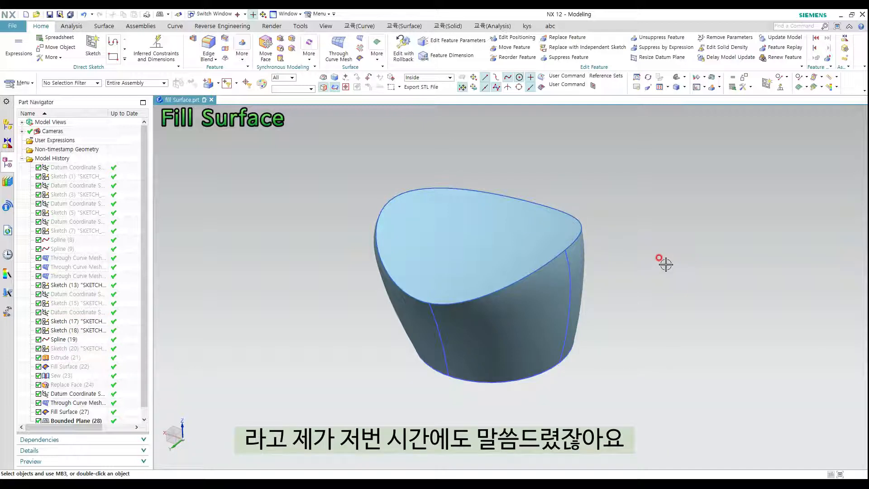
pyautogui.press('s')
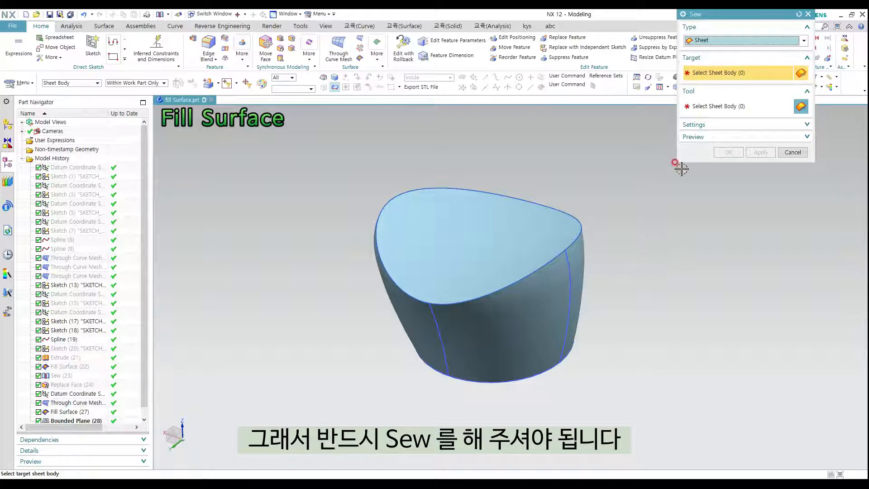
pyautogui.moveTo(719, 29); pyautogui.dragTo(716, 153)
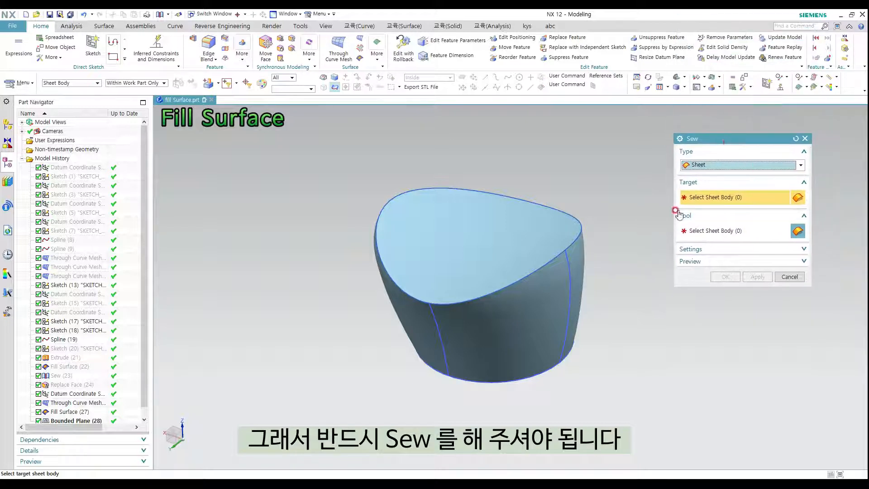
pyautogui.click(493, 241)
pyautogui.moveTo(313, 151); pyautogui.dragTo(674, 428)
pyautogui.click(725, 276)
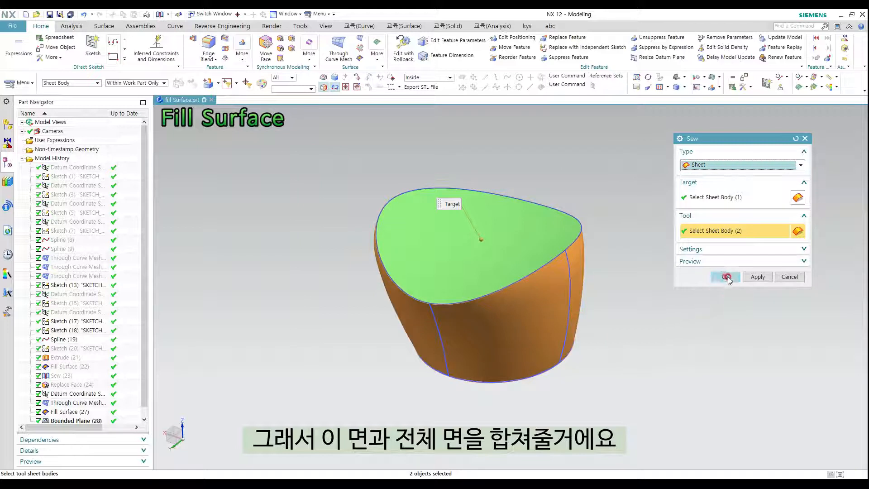
# Inspect the interior of the sewn body with a one-plane View Section normal to Y, and close it without keeping the section
pyautogui.moveTo(632, 305)
pyautogui.mouseDown(button='middle')
pyautogui.moveTo(626, 246)
pyautogui.moveTo(637, 303)
pyautogui.mouseUp(button='middle')
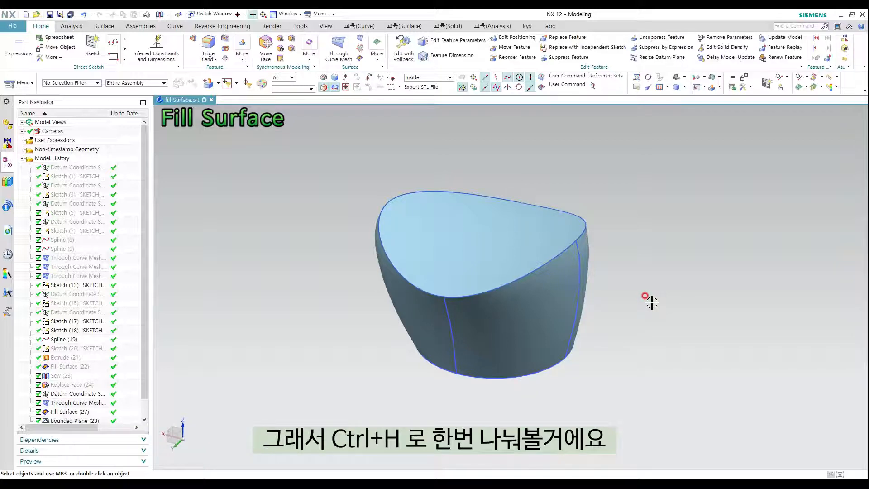
pyautogui.hotkey('ctrl', 'h')
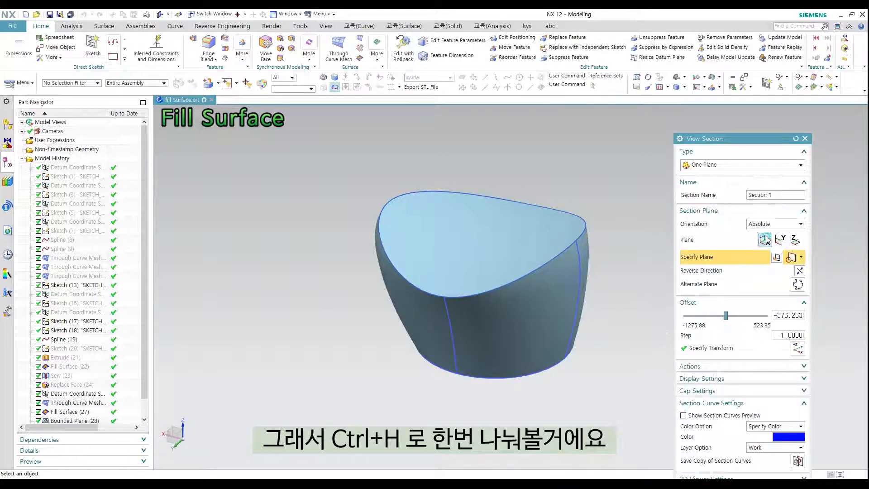
pyautogui.click(779, 202)
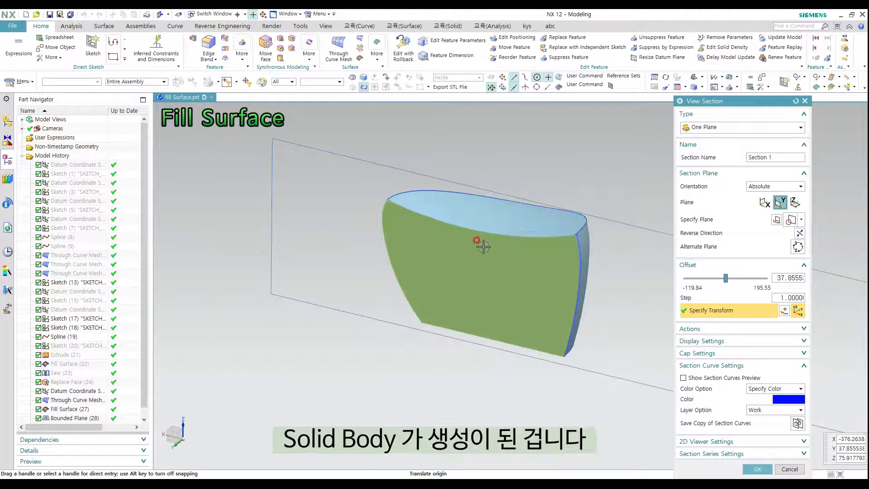
pyautogui.press('Escape')
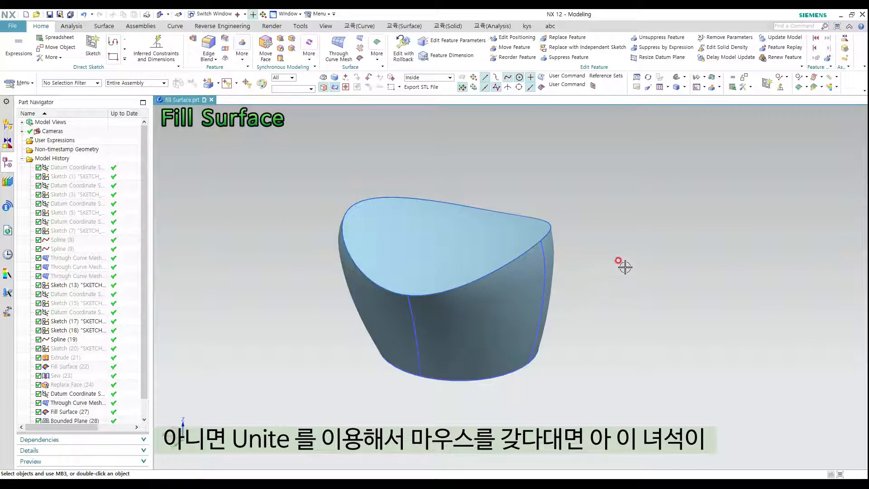
# Check with the Unite command whether the sewn body can be picked as a solid target, and cancel the command
pyautogui.press('u')
pyautogui.moveTo(712, 96); pyautogui.dragTo(672, 141)
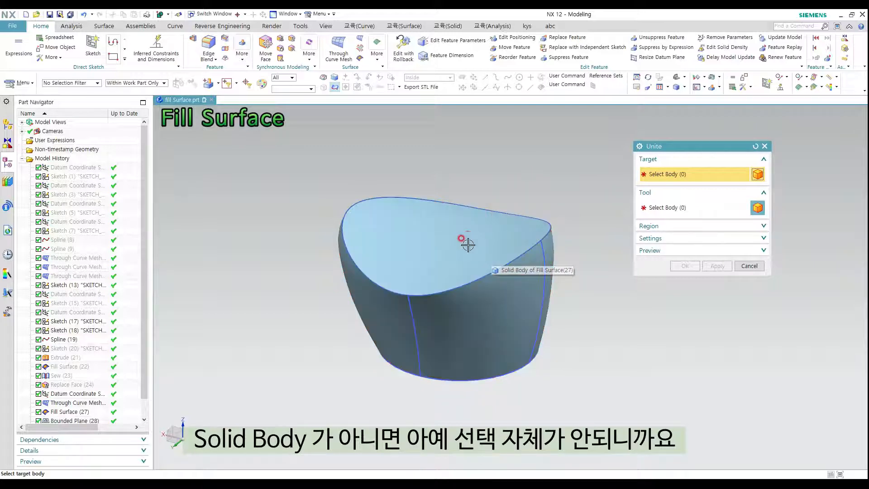
pyautogui.press('Escape')
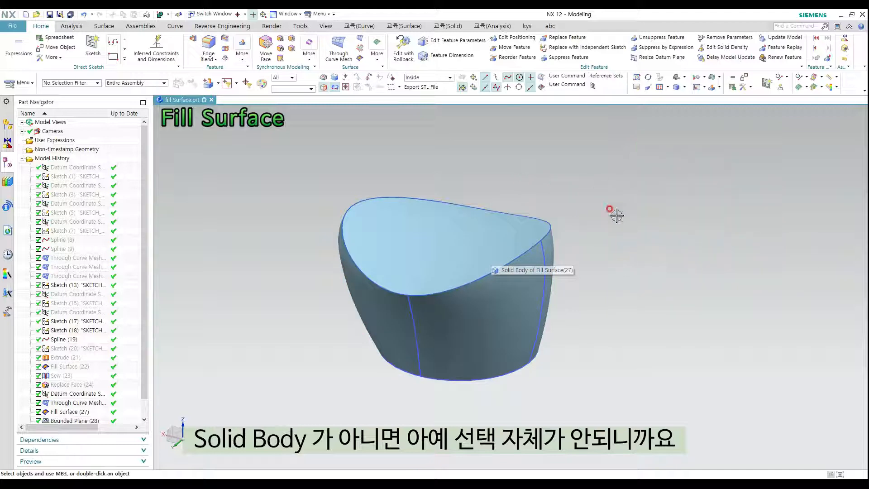
pyautogui.moveTo(613, 213); pyautogui.dragTo(579, 281, button='middle')
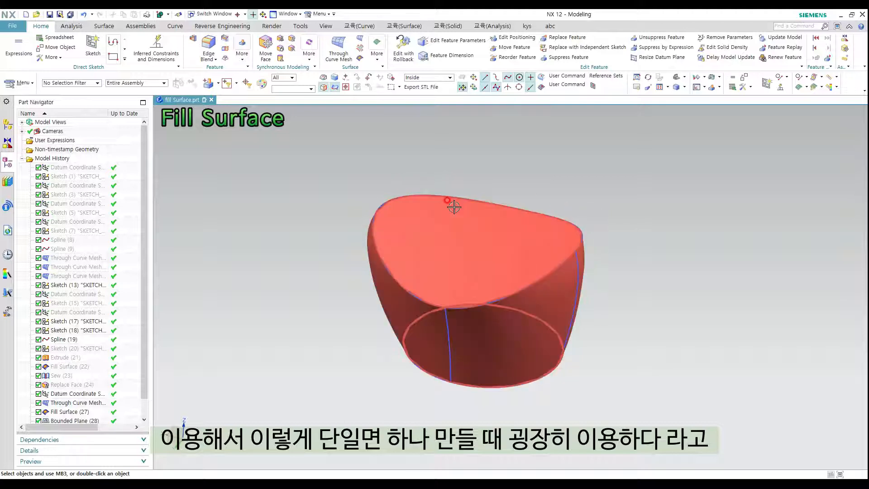
pyautogui.moveTo(517, 198); pyautogui.dragTo(520, 256, button='middle')
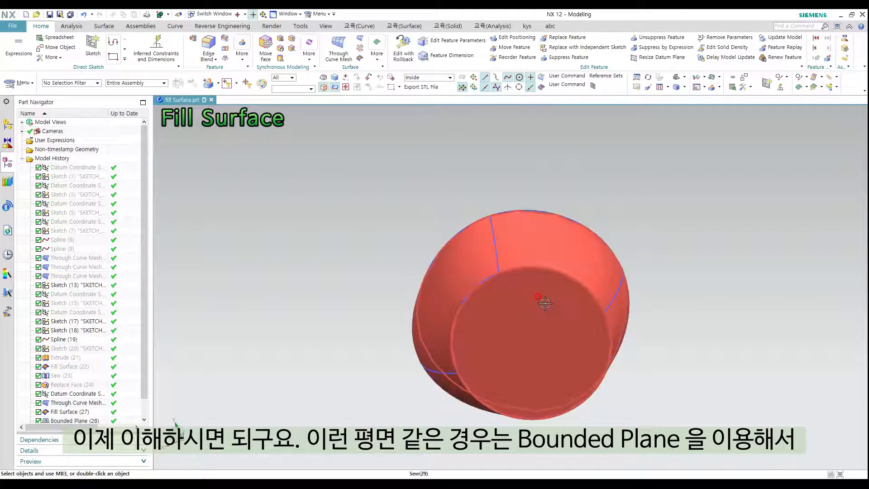
pyautogui.moveTo(543, 300); pyautogui.dragTo(562, 263, button='middle')
pyautogui.moveTo(600, 241); pyautogui.dragTo(579, 314, button='middle')
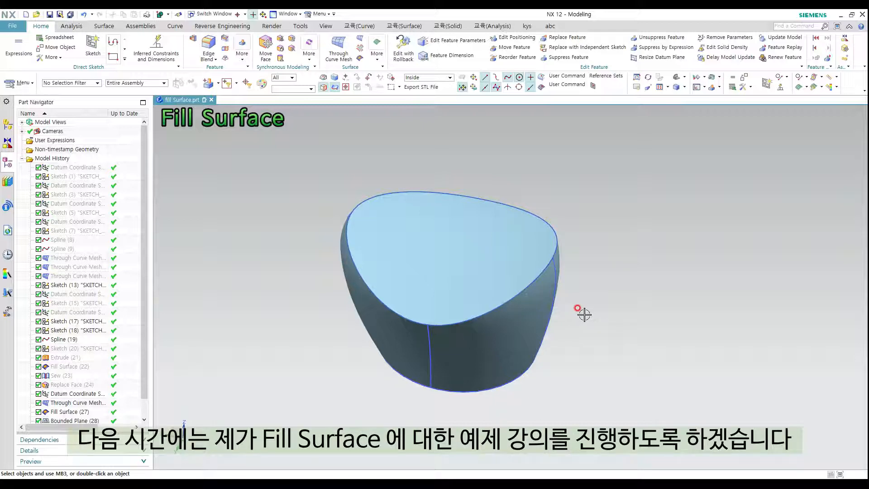
pyautogui.keyDown('shift'); pyautogui.moveTo(579, 313); pyautogui.dragTo(590, 320, button='middle'); pyautogui.keyUp('shift')
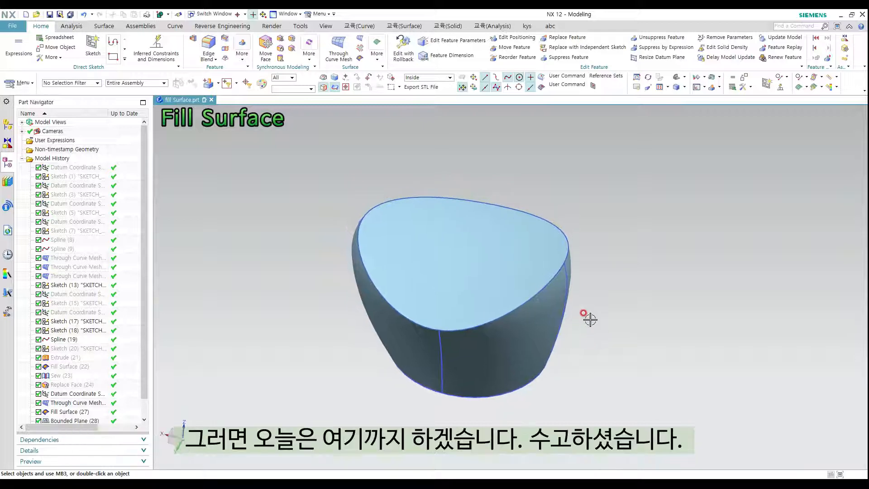